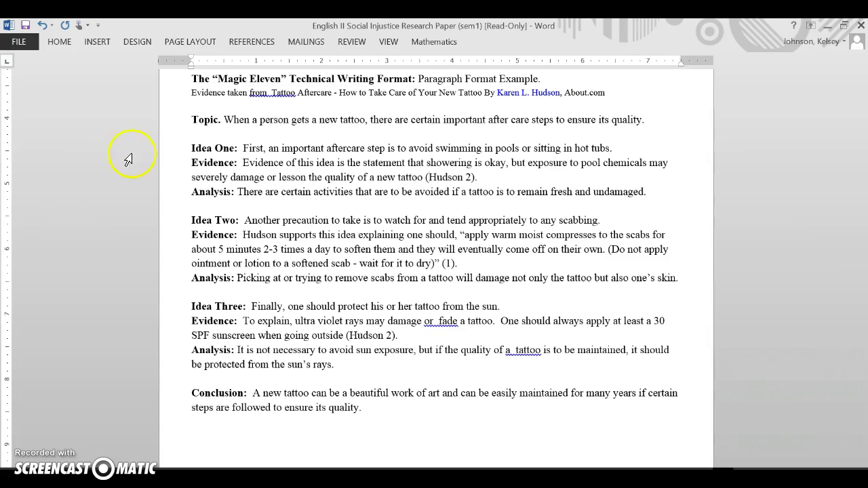
Step: Highlight the example card's Idea One block, Idea Two lines and Topic sentence in turn
{"action": "scroll", "coordinate": [666, 304], "scroll_direction": "down", "scroll_amount": 4}
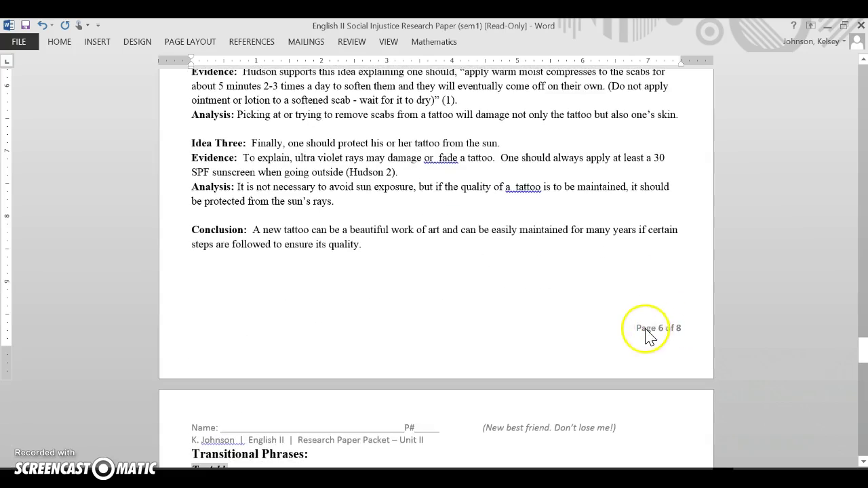
{"action": "scroll", "coordinate": [555, 263], "scroll_direction": "up", "scroll_amount": 1}
{"action": "scroll", "coordinate": [554, 263], "scroll_direction": "up", "scroll_amount": 3}
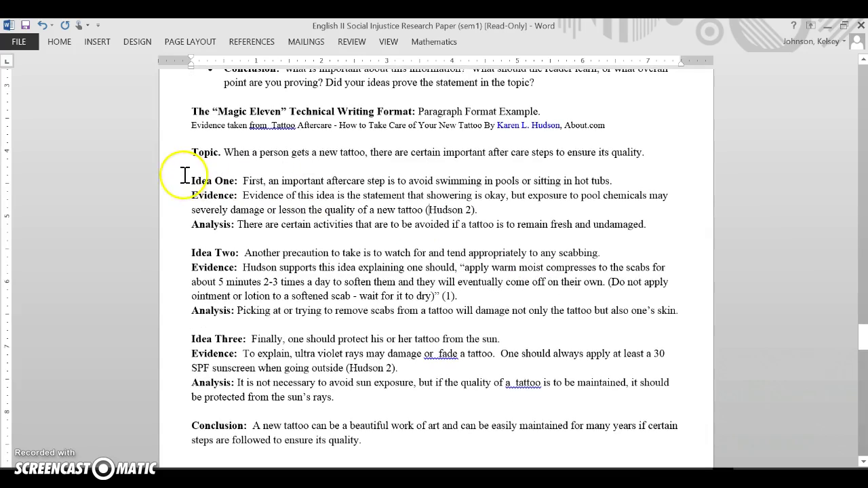
{"action": "left_click_drag", "start_coordinate": [189, 181], "coordinate": [648, 224]}
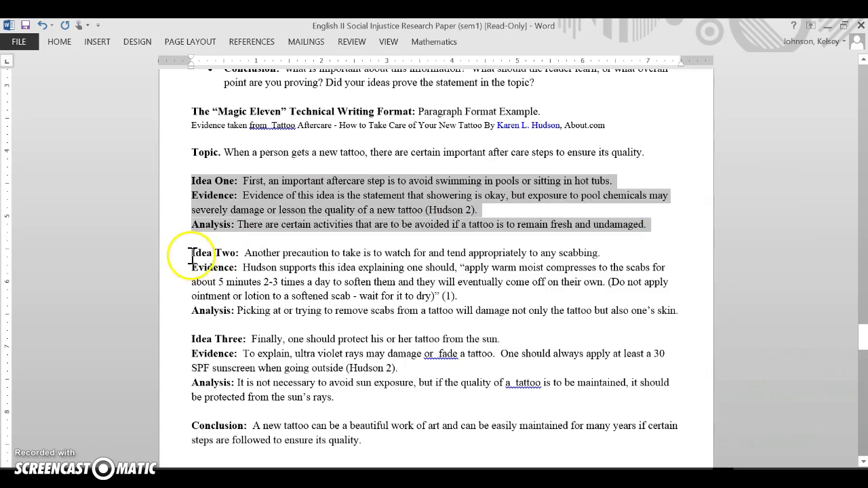
{"action": "left_click_drag", "start_coordinate": [190, 252], "coordinate": [379, 283]}
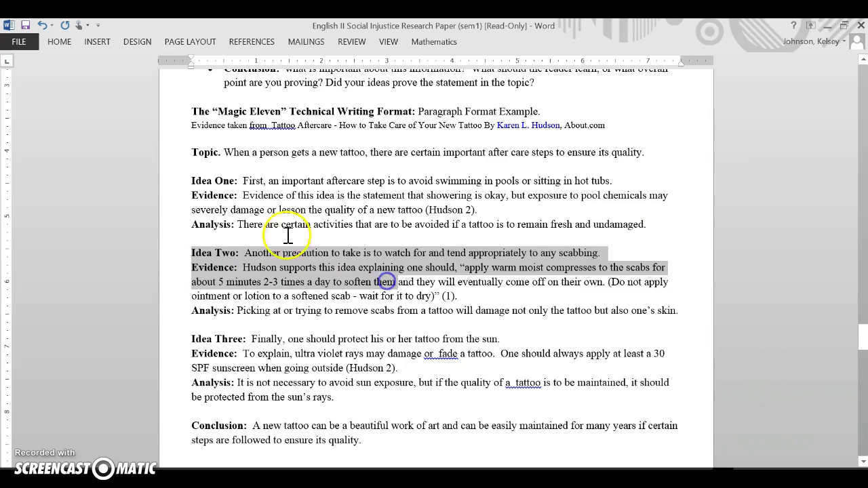
{"action": "left_click", "coordinate": [258, 223]}
{"action": "left_click_drag", "start_coordinate": [194, 155], "coordinate": [654, 159]}
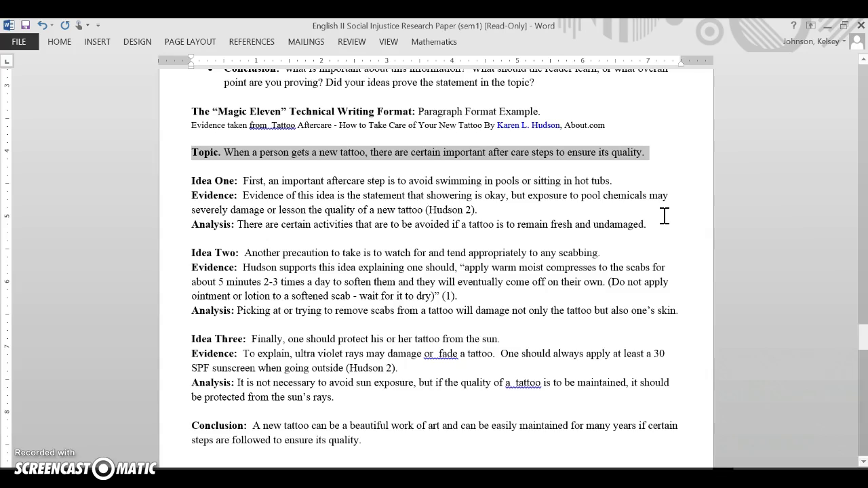
{"action": "left_click", "coordinate": [418, 215]}
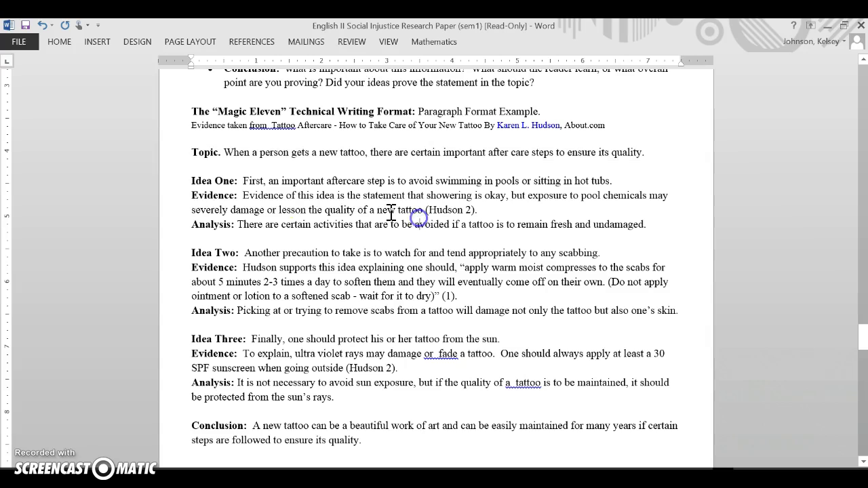
{"action": "left_click_drag", "start_coordinate": [192, 180], "coordinate": [619, 179]}
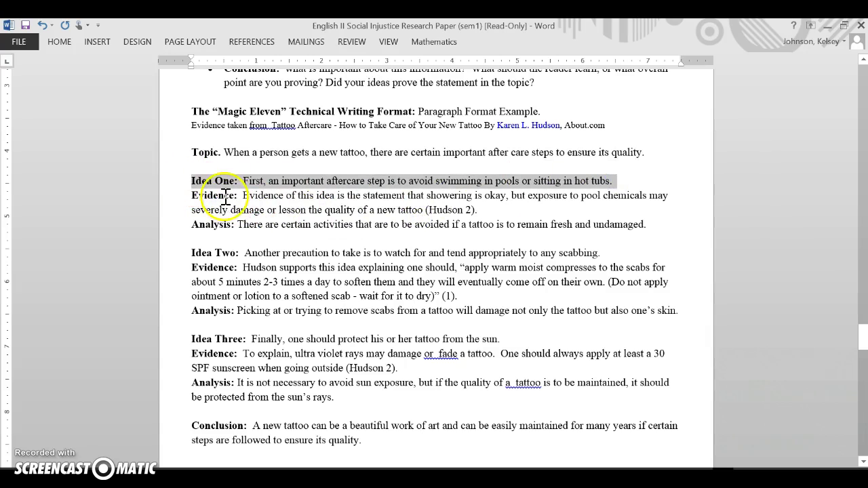
{"action": "left_click", "coordinate": [202, 203]}
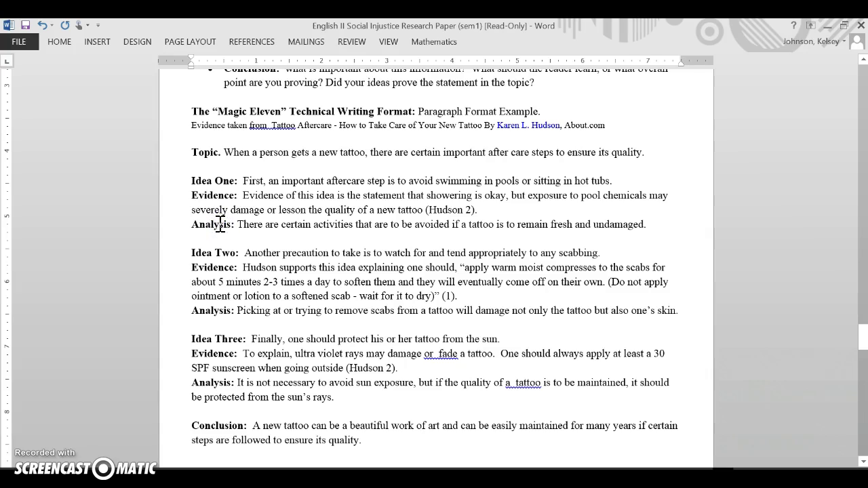
Step: Point out the Idea Two, Idea Three and Analysis lines, ending back on the Topic line
{"action": "left_click", "coordinate": [230, 252]}
{"action": "left_click", "coordinate": [235, 314]}
{"action": "left_click", "coordinate": [220, 337]}
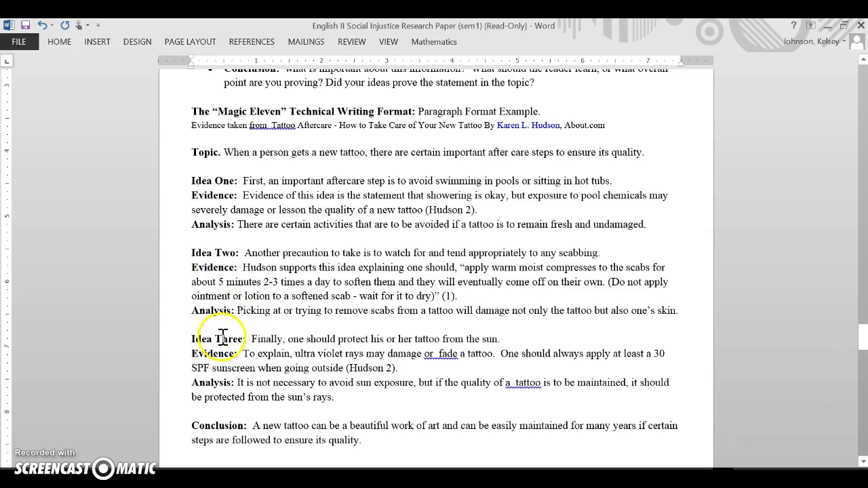
{"action": "left_click", "coordinate": [218, 350]}
{"action": "left_click", "coordinate": [211, 385]}
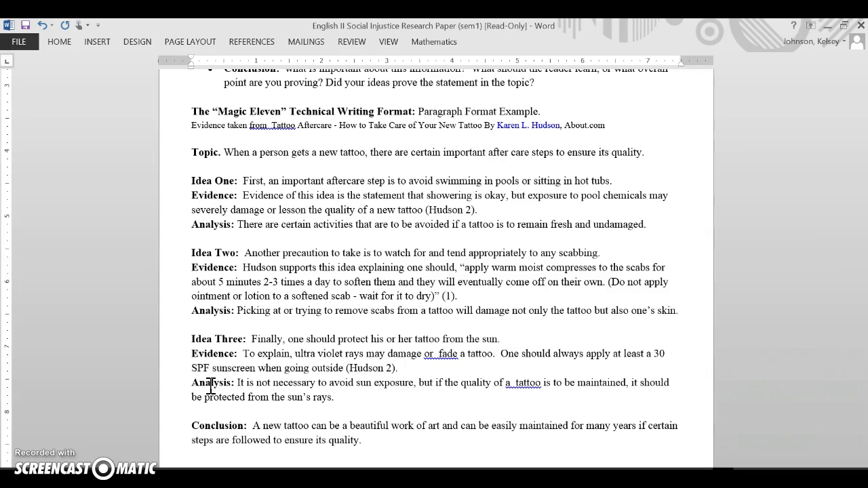
{"action": "left_click", "coordinate": [227, 154]}
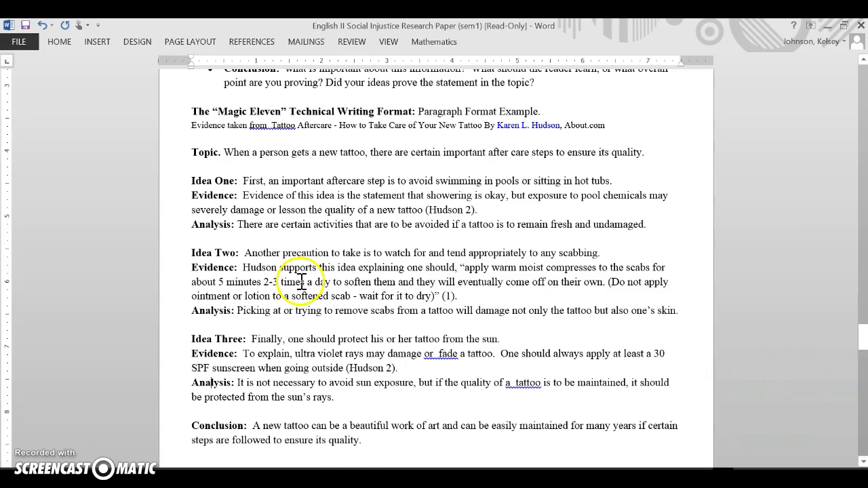
Step: Switch to the Tattoo Aftercare article and locate its plastic-wrap passage
{"action": "mouse_move", "coordinate": [438, 468]}
{"action": "left_click", "coordinate": [550, 456]}
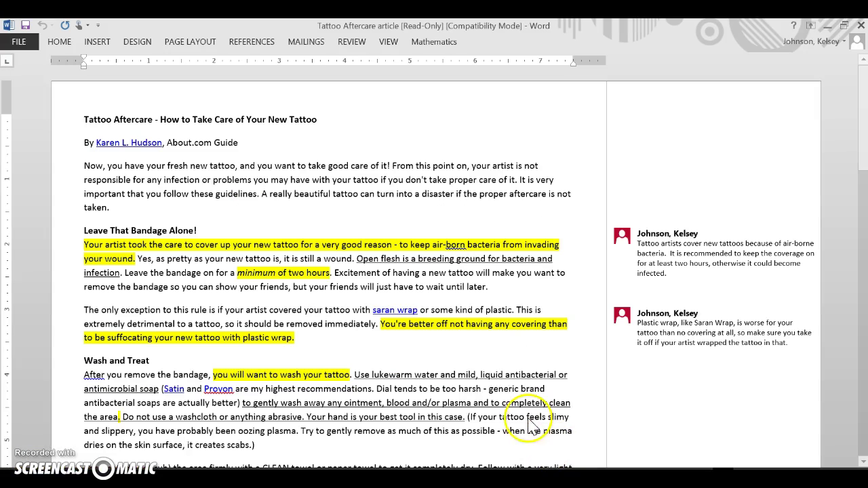
{"action": "scroll", "coordinate": [338, 317], "scroll_direction": "down", "scroll_amount": 2}
{"action": "scroll", "coordinate": [338, 317], "scroll_direction": "down", "scroll_amount": 15}
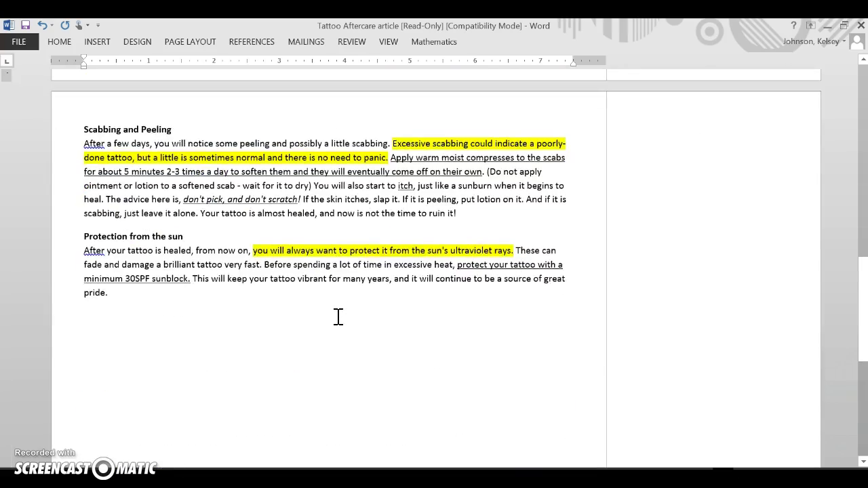
{"action": "scroll", "coordinate": [337, 317], "scroll_direction": "up", "scroll_amount": 15}
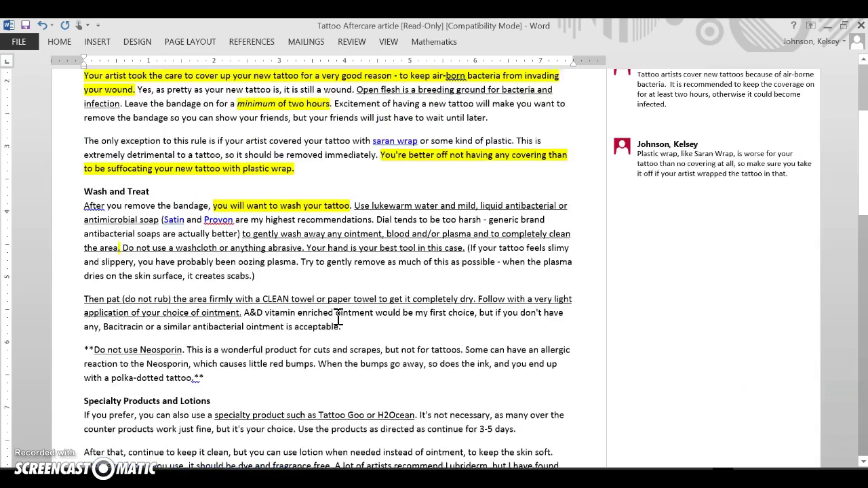
{"action": "scroll", "coordinate": [338, 318], "scroll_direction": "up", "scroll_amount": 5}
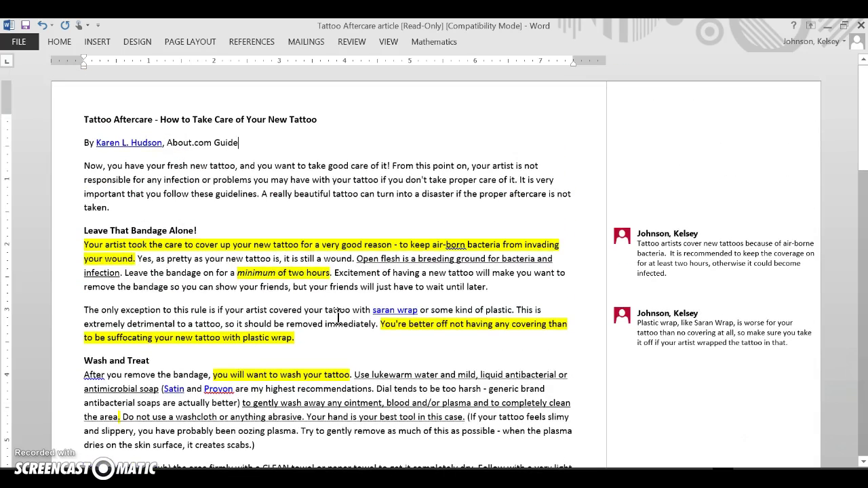
{"action": "left_click", "coordinate": [351, 337]}
{"action": "left_click", "coordinate": [405, 326]}
Step: Show the text anchored to each comment, including the plastic-wrap one, then return to the notecard example
{"action": "left_click", "coordinate": [639, 249]}
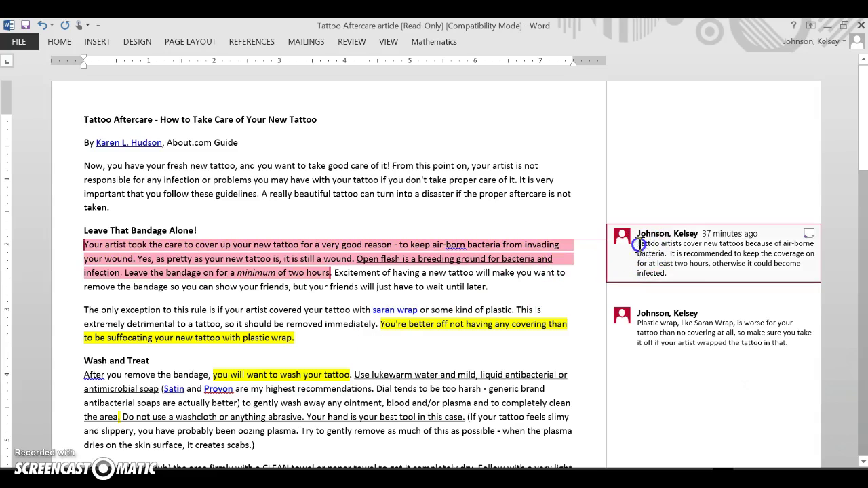
{"action": "left_click_drag", "start_coordinate": [638, 242], "coordinate": [675, 274]}
{"action": "left_click", "coordinate": [649, 326]}
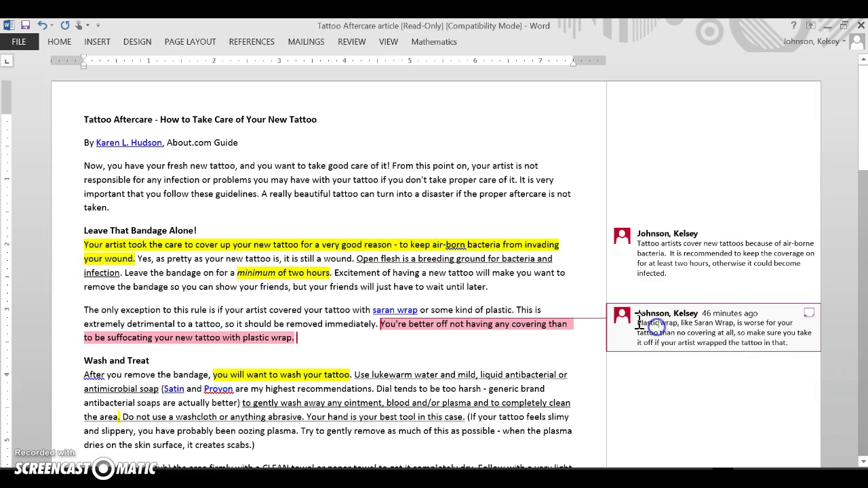
{"action": "left_click_drag", "start_coordinate": [650, 326], "coordinate": [798, 345]}
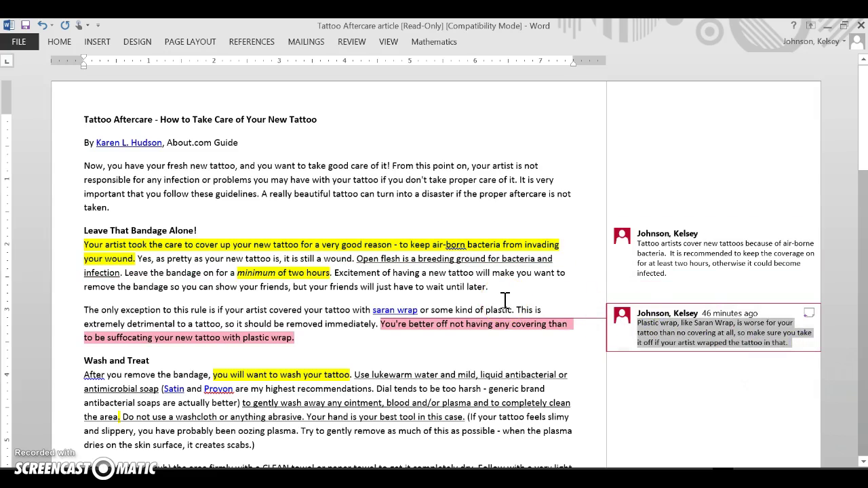
{"action": "left_click", "coordinate": [365, 338]}
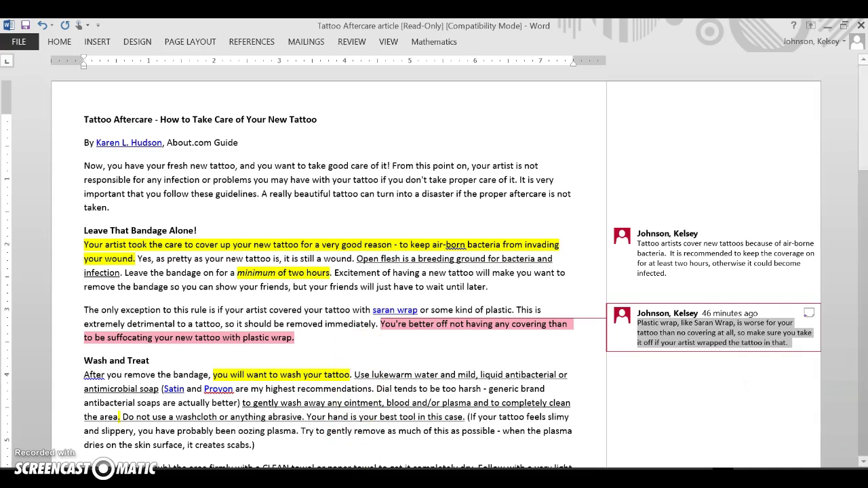
{"action": "left_click", "coordinate": [663, 469]}
{"action": "left_click", "coordinate": [749, 434]}
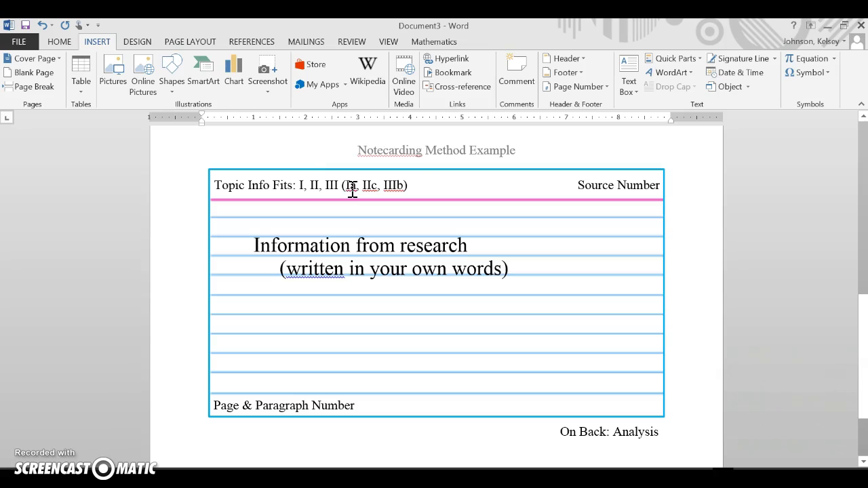
{"action": "left_click", "coordinate": [354, 187]}
{"action": "double_click", "coordinate": [355, 188]}
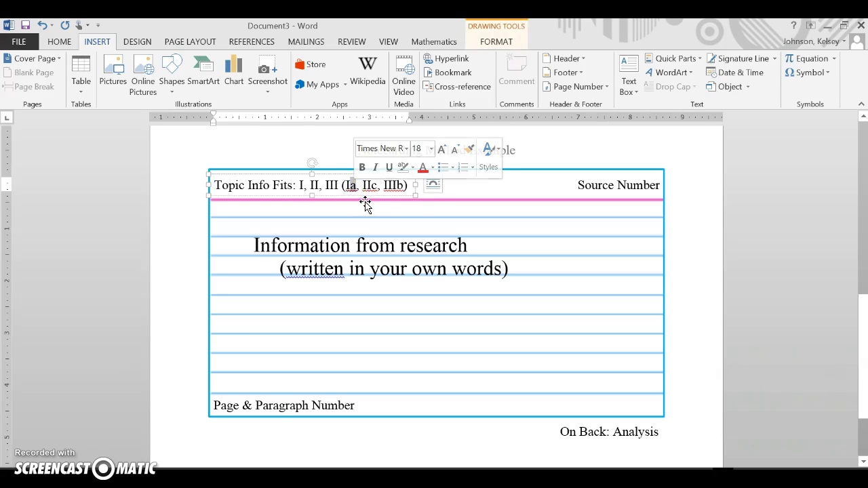
{"action": "left_click", "coordinate": [367, 188]}
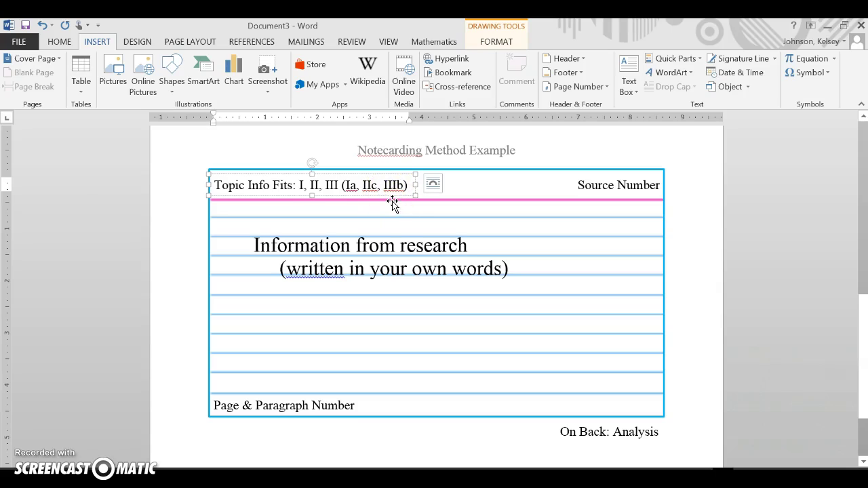
{"action": "left_click_drag", "start_coordinate": [345, 185], "coordinate": [397, 190]}
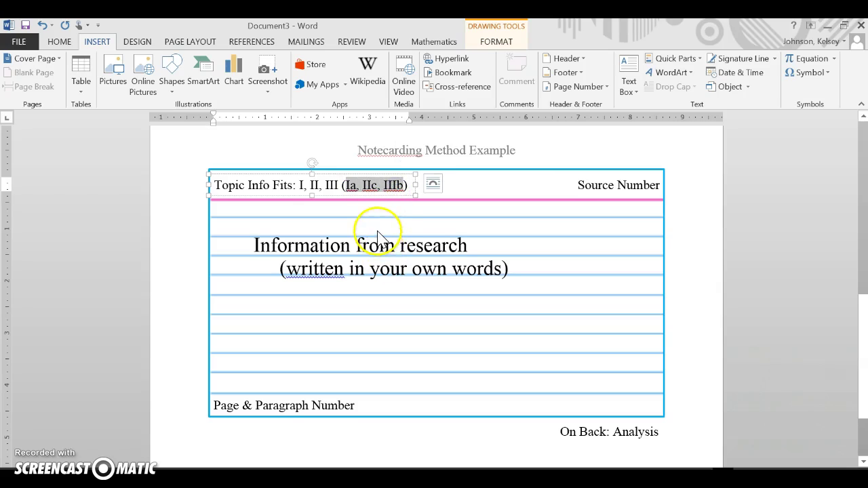
{"action": "left_click", "coordinate": [565, 198]}
{"action": "left_click", "coordinate": [599, 197]}
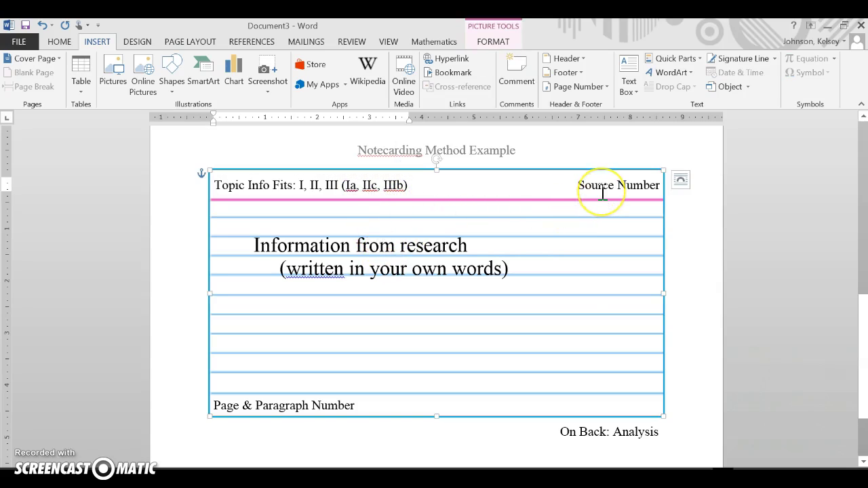
{"action": "left_click", "coordinate": [591, 188]}
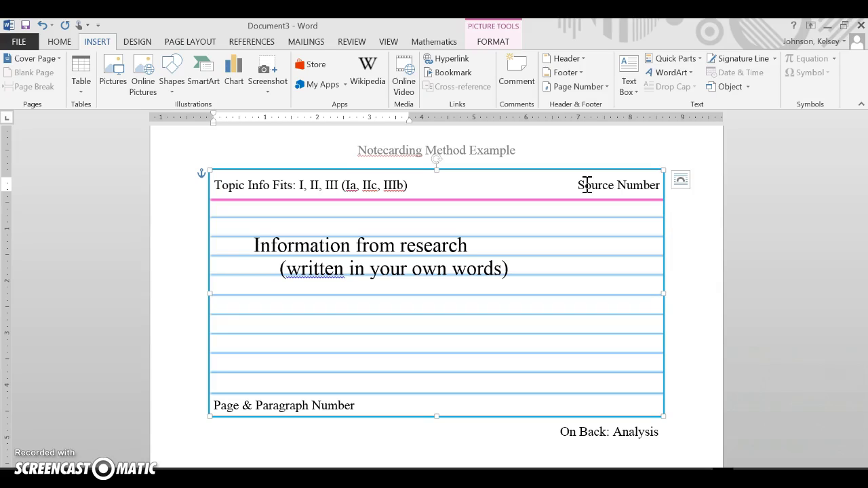
{"action": "left_click", "coordinate": [576, 191]}
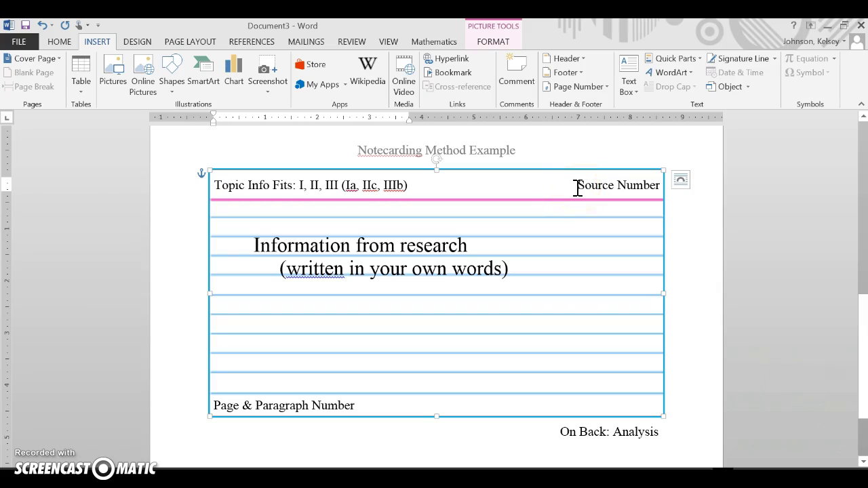
{"action": "left_click", "coordinate": [614, 181]}
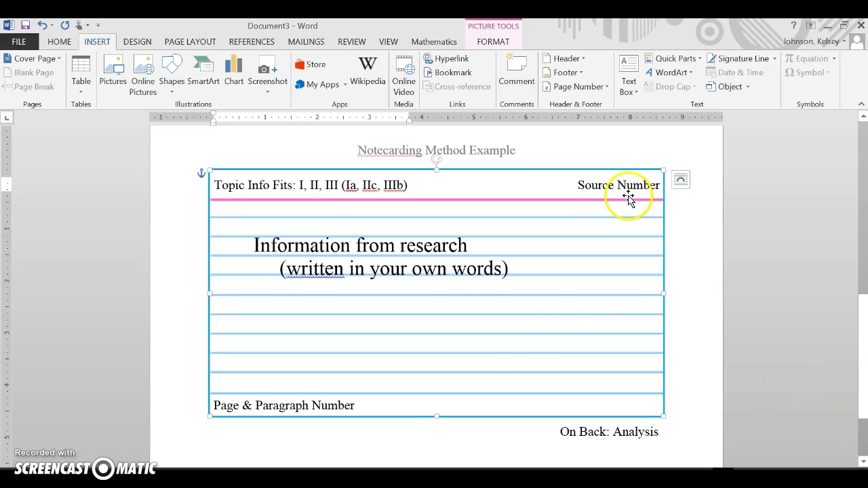
{"action": "left_click", "coordinate": [522, 369]}
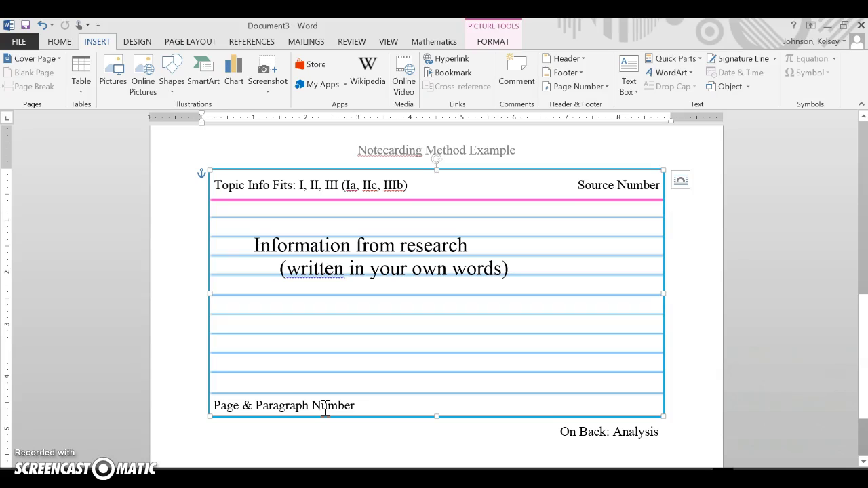
{"action": "left_click_drag", "start_coordinate": [325, 409], "coordinate": [233, 414]}
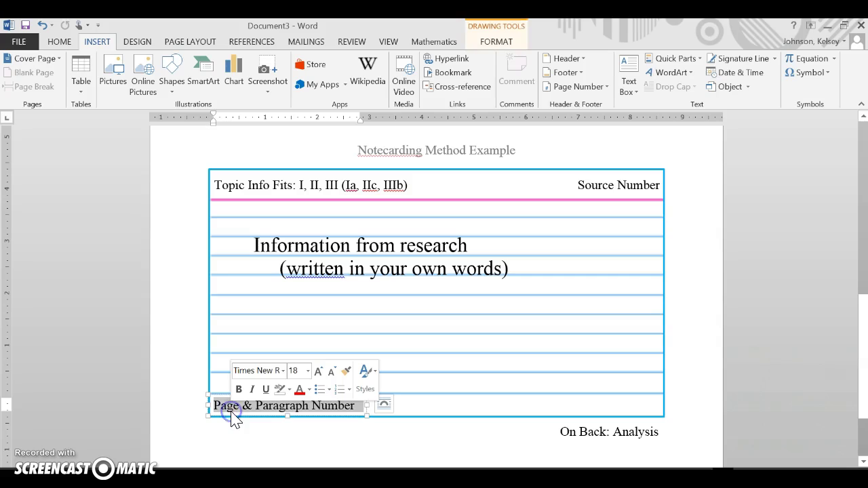
{"action": "triple_click", "coordinate": [278, 432]}
{"action": "left_click", "coordinate": [407, 345]}
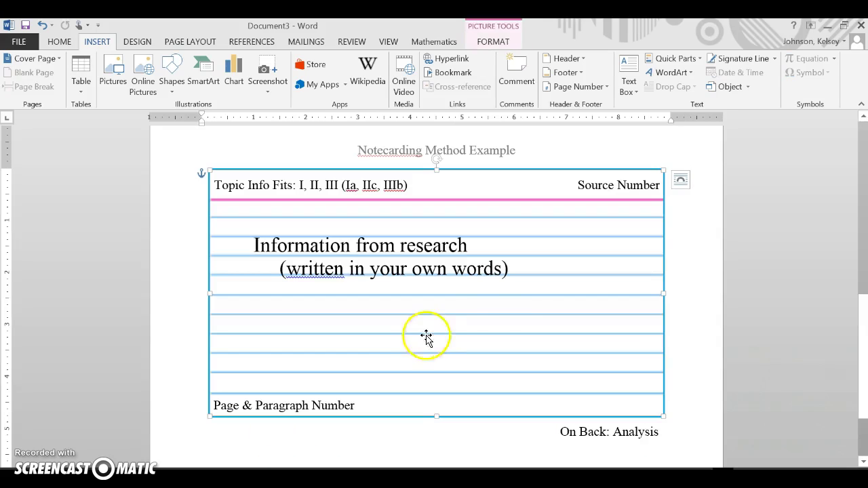
{"action": "left_click", "coordinate": [610, 435]}
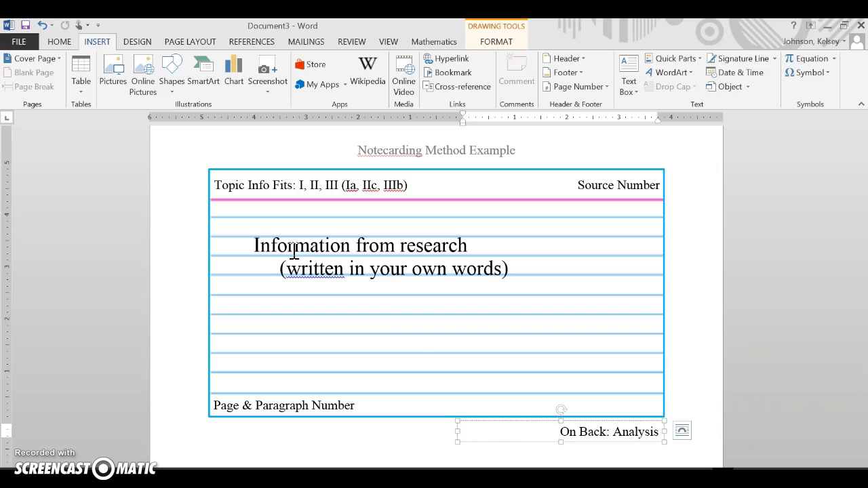
{"action": "scroll", "coordinate": [425, 329], "scroll_direction": "up", "scroll_amount": 2}
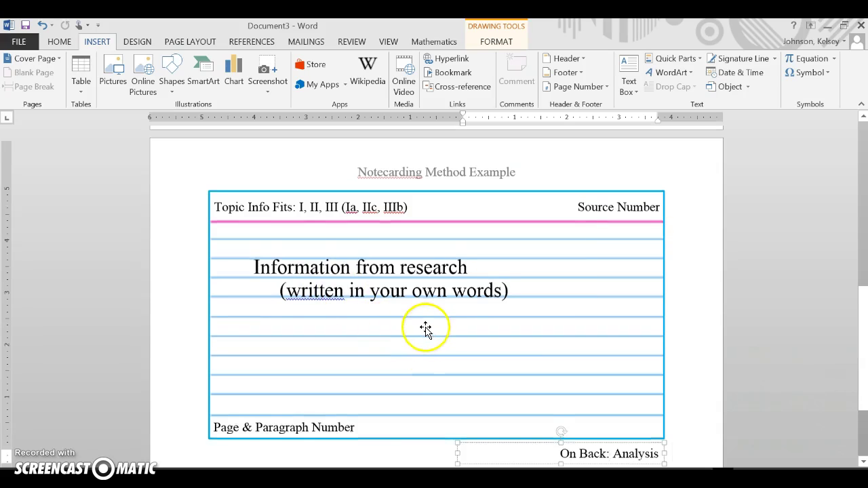
Step: Place the cursor after 'Topic:' on the page-1 notecard, then switch to the English II research paper
{"action": "scroll", "coordinate": [426, 329], "scroll_direction": "up", "scroll_amount": 10}
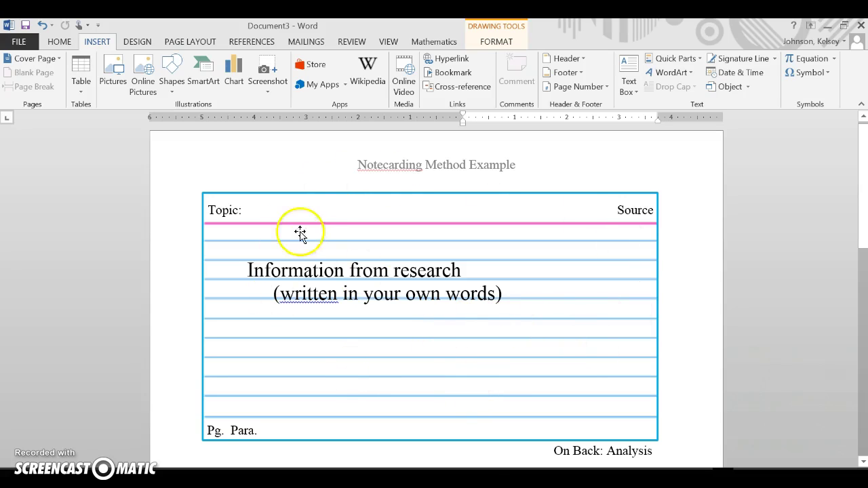
{"action": "left_click", "coordinate": [244, 211]}
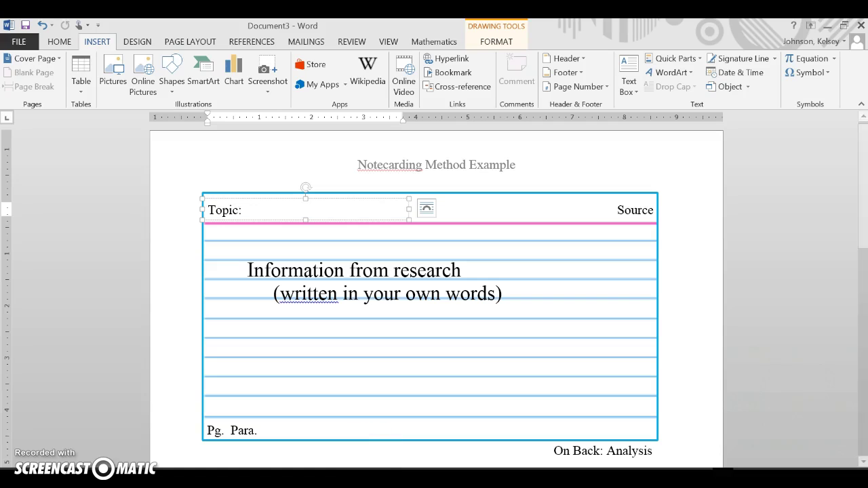
{"action": "left_click", "coordinate": [407, 447]}
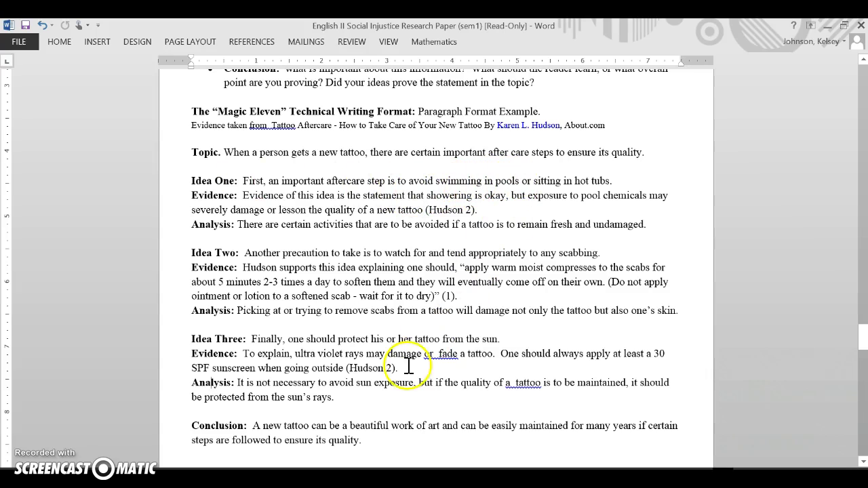
Step: Back on the Document3 notecard, fill in the topic line so it reads 'Topic: Ia'
{"action": "mouse_move", "coordinate": [415, 475]}
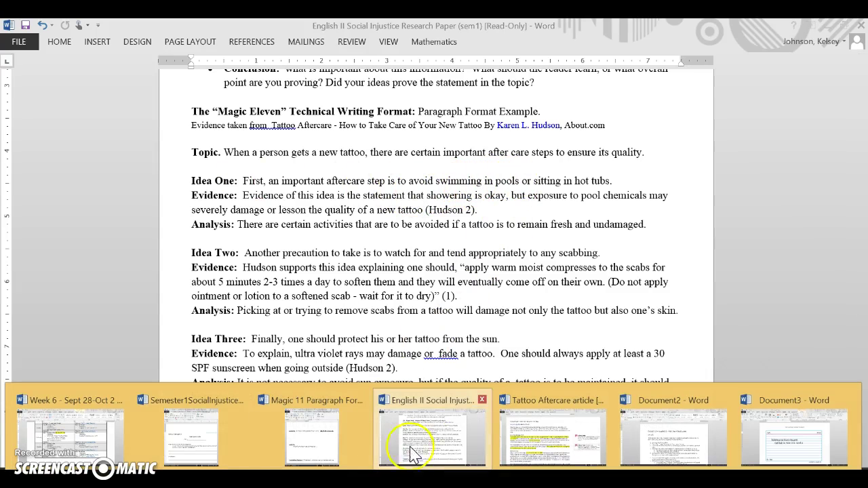
{"action": "left_click", "coordinate": [755, 448]}
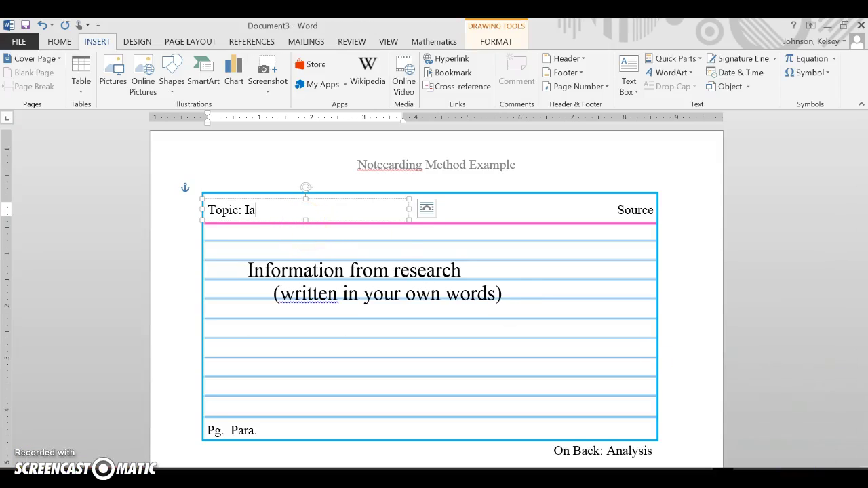
{"action": "left_click", "coordinate": [244, 213]}
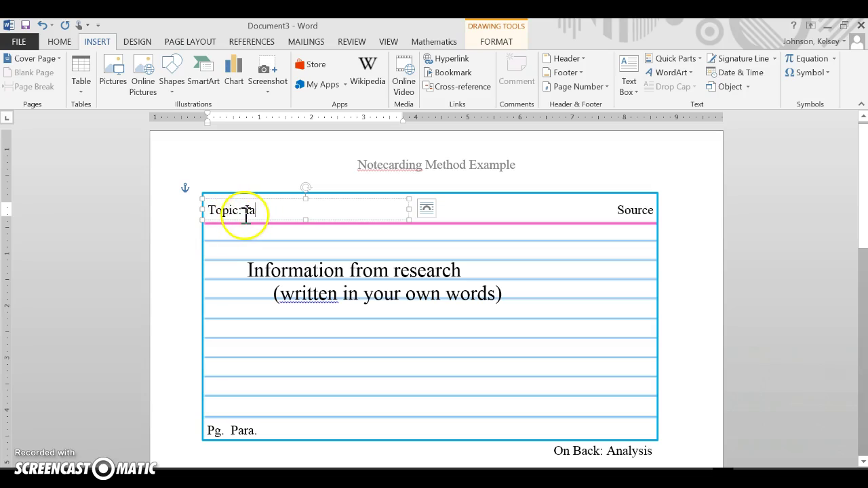
{"action": "type", "text": "r"}
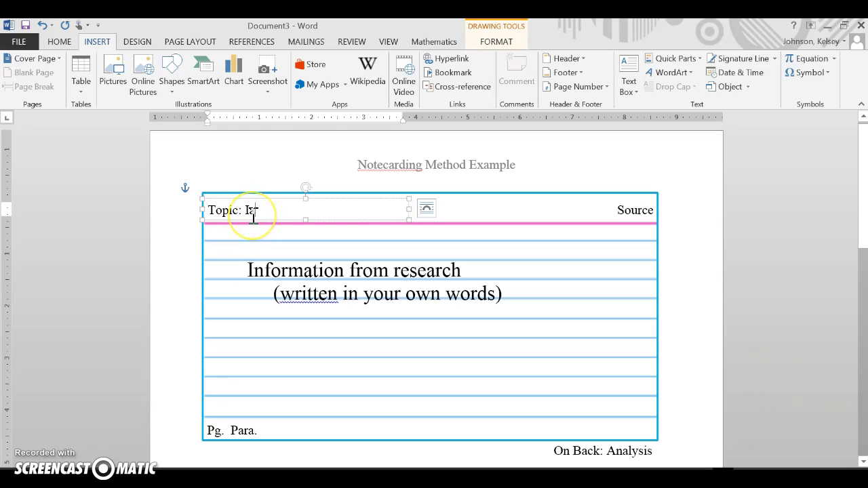
Step: Add 1 after the Source label so it reads 'Source 1'
{"action": "left_click", "coordinate": [632, 210]}
{"action": "left_click", "coordinate": [656, 210]}
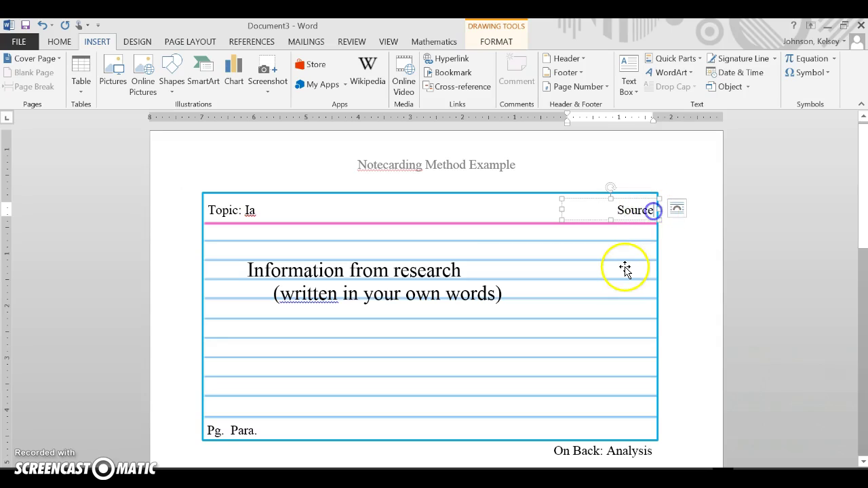
{"action": "type", "text": "1"}
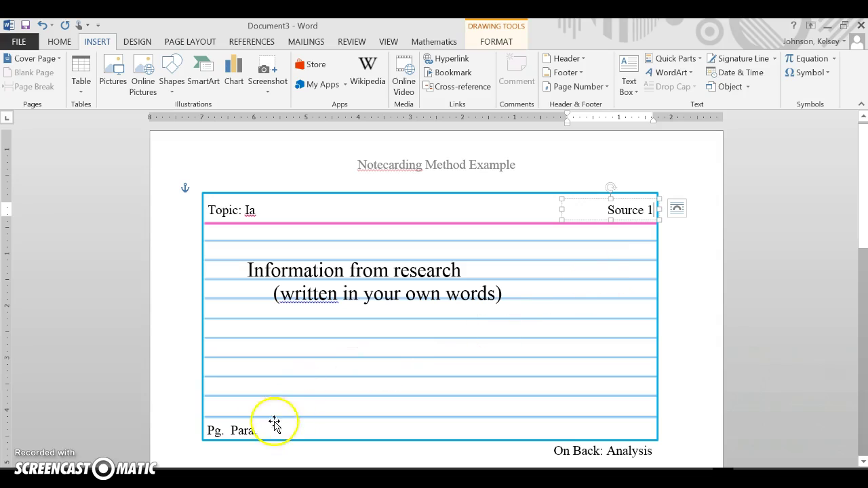
{"action": "left_click", "coordinate": [232, 430]}
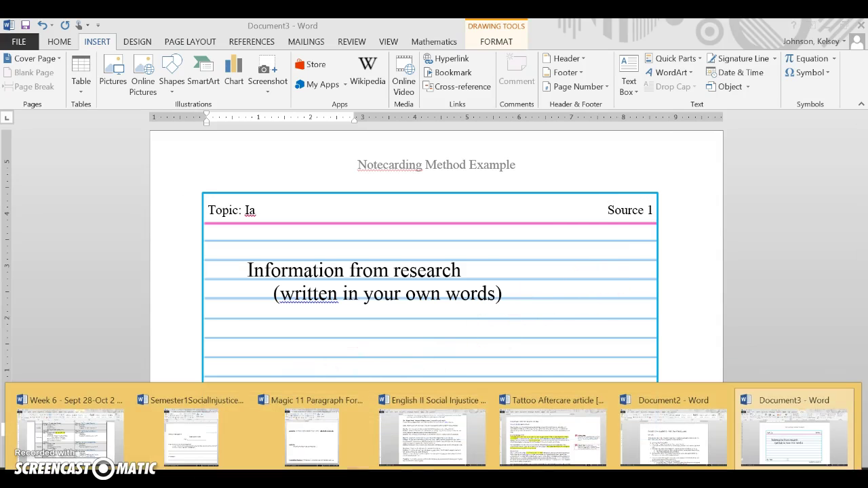
Step: In the Tattoo Aftercare article, select the 'Bathing, Showering, Hot Tubs, and Swimming' heading
{"action": "left_click", "coordinate": [533, 453]}
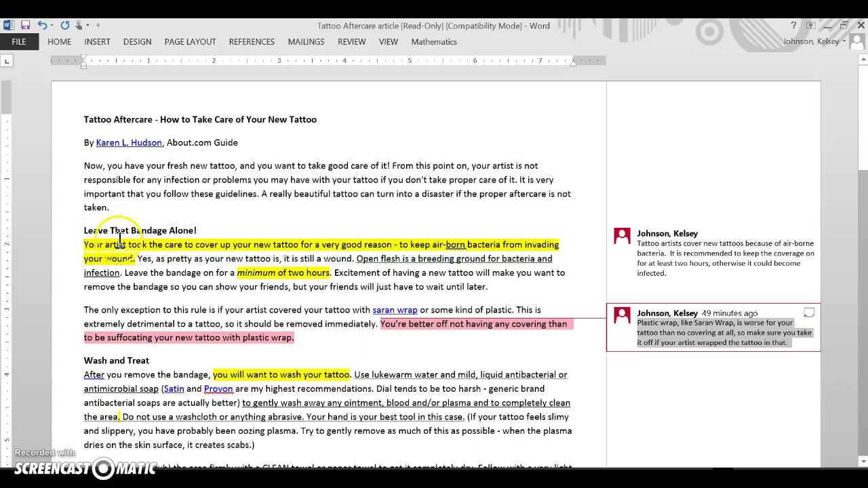
{"action": "scroll", "coordinate": [562, 378], "scroll_direction": "down", "scroll_amount": 10}
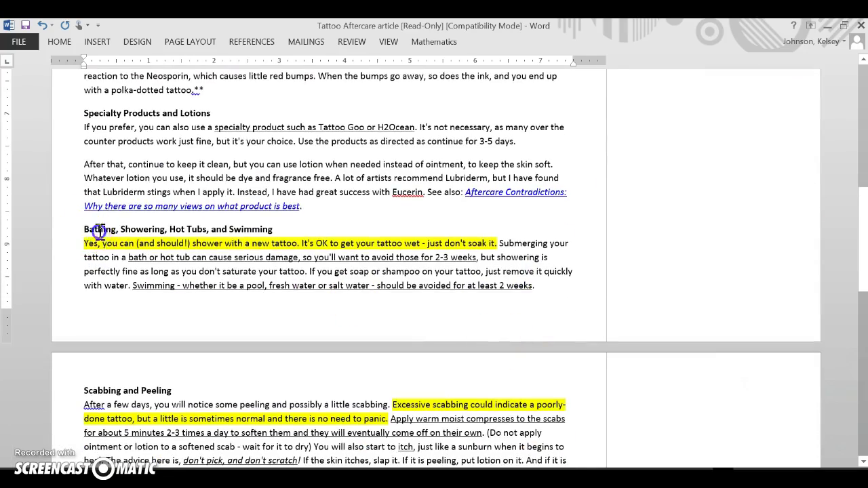
{"action": "left_click_drag", "start_coordinate": [80, 230], "coordinate": [289, 232]}
{"action": "scroll", "coordinate": [297, 244], "scroll_direction": "down", "scroll_amount": 2}
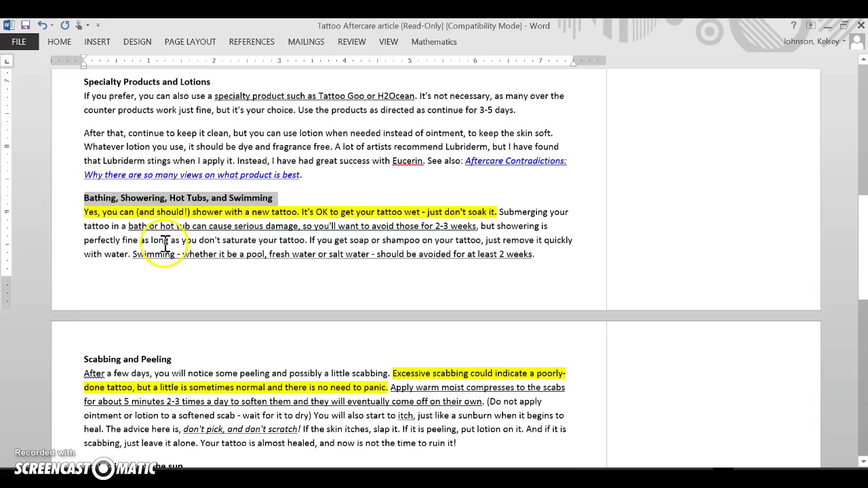
{"action": "scroll", "coordinate": [297, 246], "scroll_direction": "up", "scroll_amount": 3}
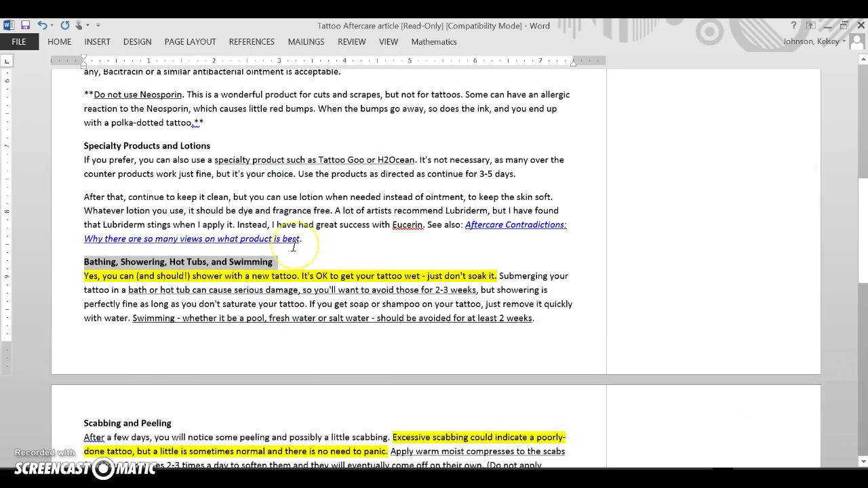
{"action": "scroll", "coordinate": [293, 248], "scroll_direction": "up", "scroll_amount": 15}
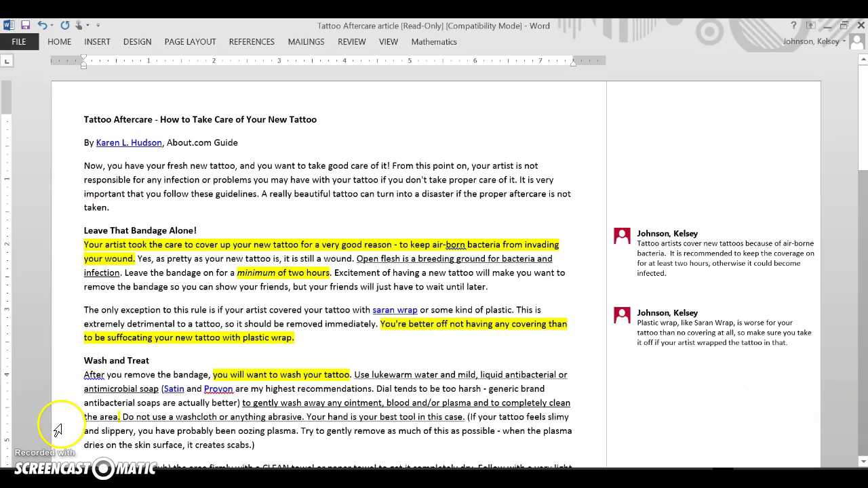
Step: Read through that section's text, then return to the Document3 notecard
{"action": "left_click", "coordinate": [99, 180]}
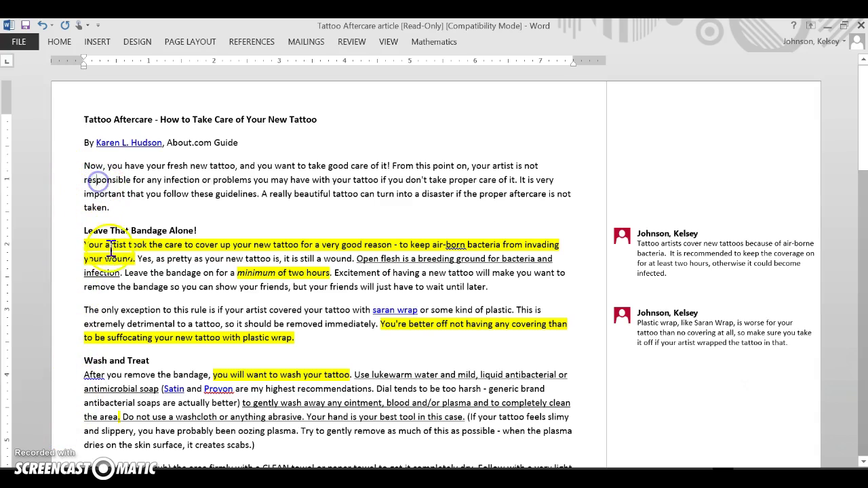
{"action": "left_click", "coordinate": [105, 389]}
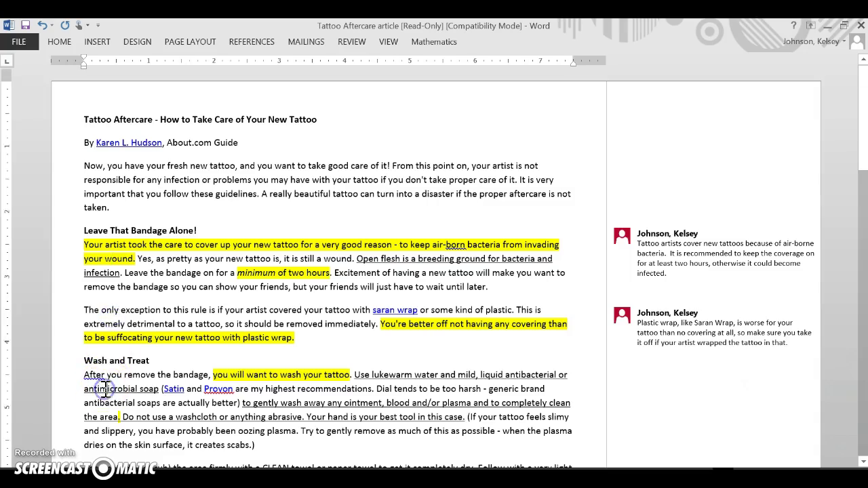
{"action": "scroll", "coordinate": [106, 388], "scroll_direction": "down", "scroll_amount": 5}
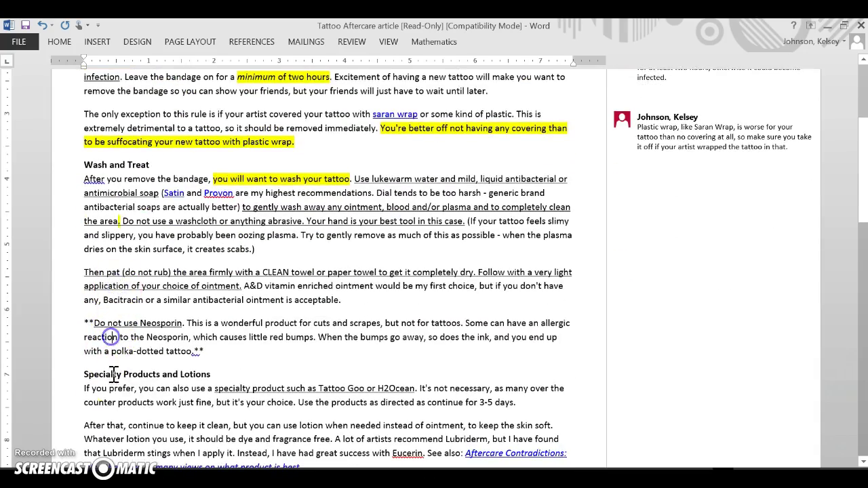
{"action": "scroll", "coordinate": [116, 383], "scroll_direction": "down", "scroll_amount": 3}
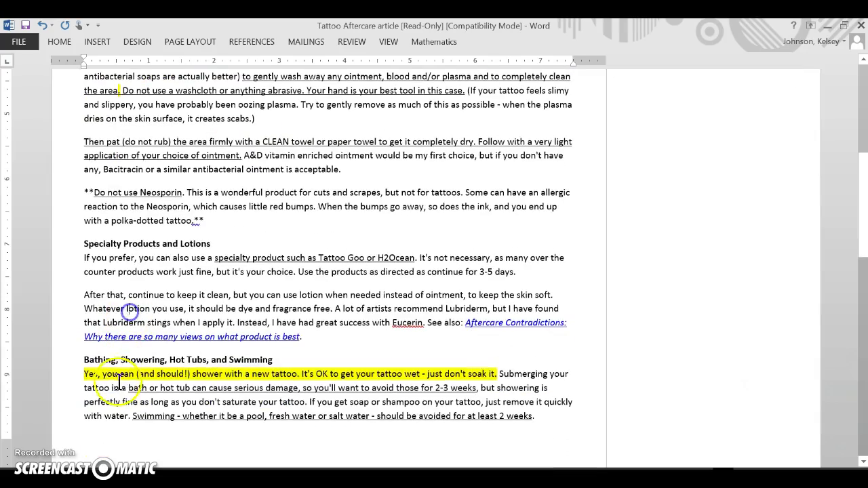
{"action": "scroll", "coordinate": [119, 384], "scroll_direction": "down", "scroll_amount": 2}
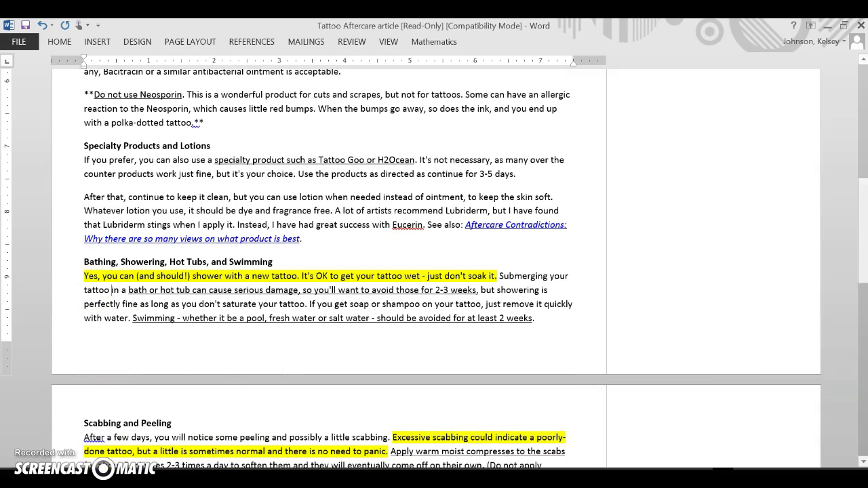
{"action": "mouse_move", "coordinate": [434, 482]}
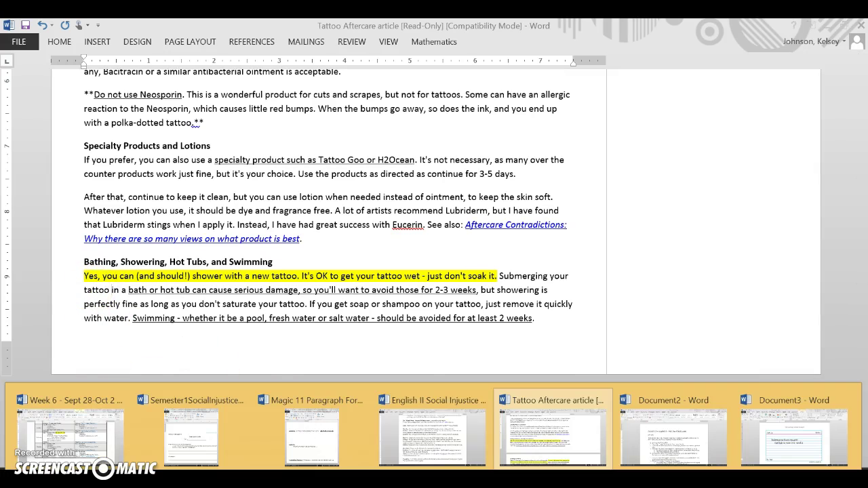
{"action": "left_click", "coordinate": [780, 458]}
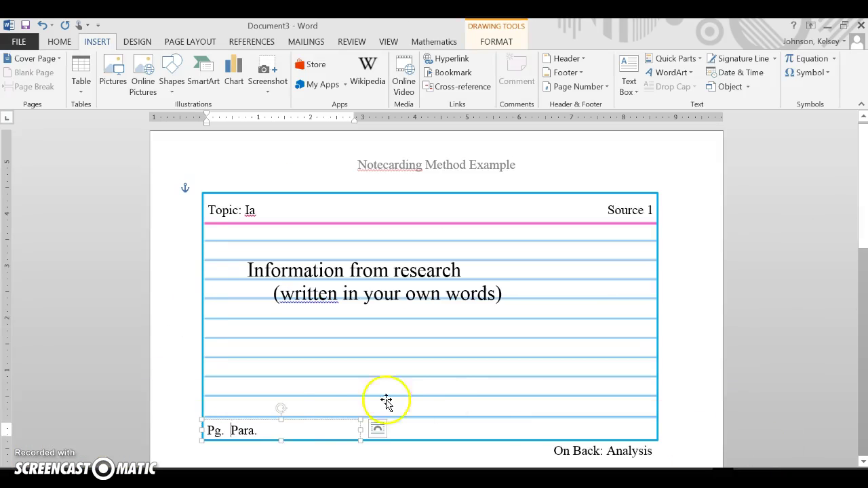
Step: Enter page 1 and paragraph 9 in the card's bottom line, removing the extra space
{"action": "left_click", "coordinate": [227, 434]}
{"action": "type", "text": "9"}
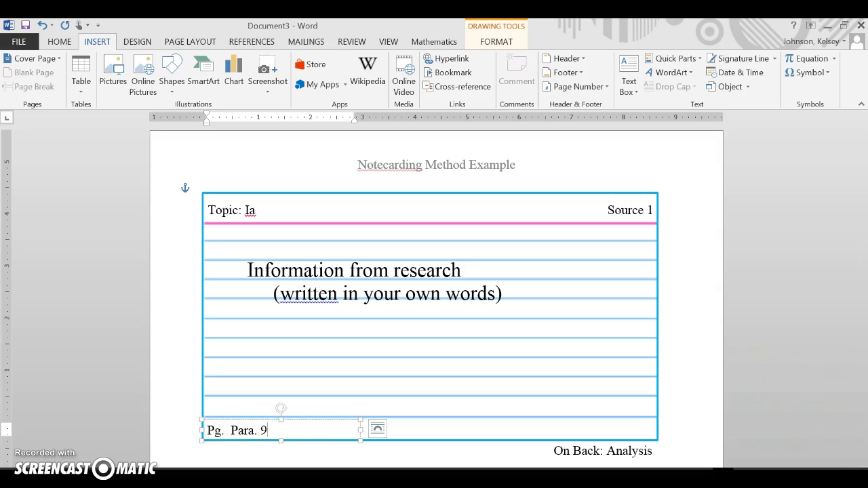
{"action": "left_click", "coordinate": [262, 436]}
{"action": "left_click", "coordinate": [228, 431]}
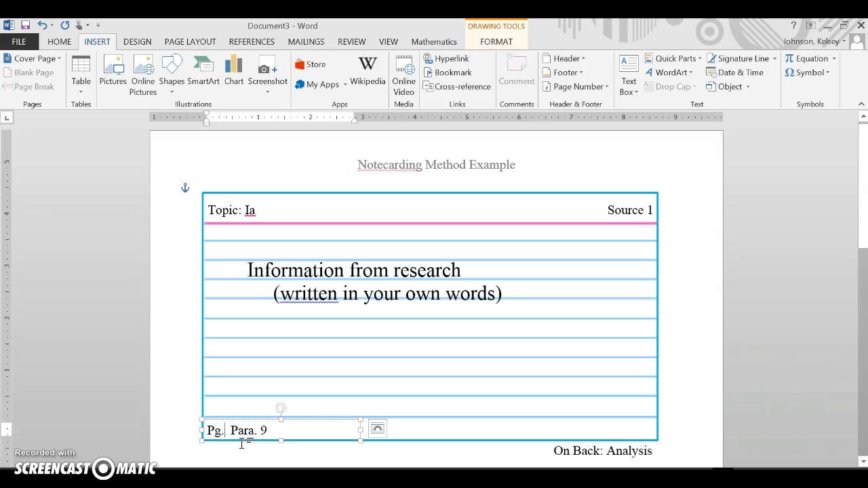
{"action": "type", "text": "1"}
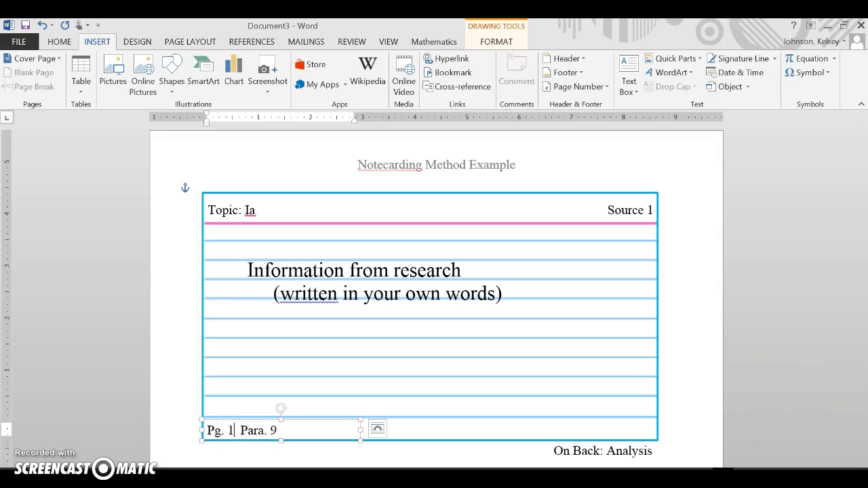
{"action": "key", "text": "Delete"}
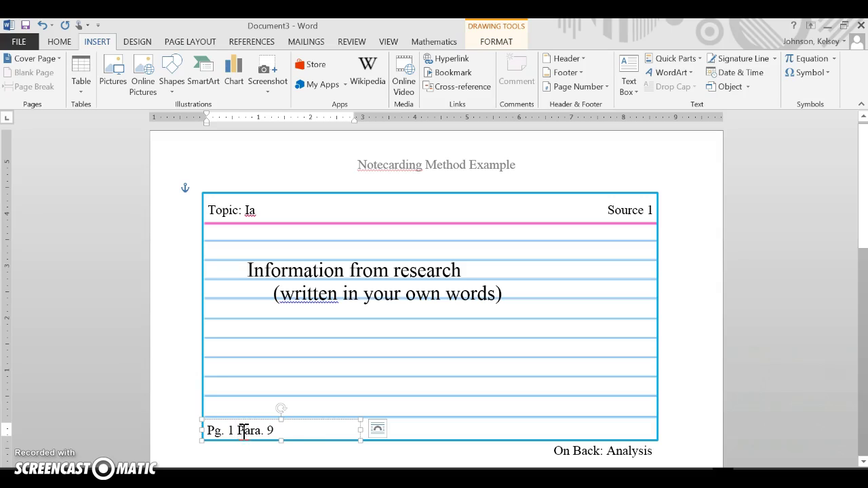
{"action": "left_click", "coordinate": [274, 431]}
{"action": "left_click", "coordinate": [234, 431]}
{"action": "double_click", "coordinate": [227, 431]}
{"action": "left_click", "coordinate": [274, 432]}
{"action": "left_click", "coordinate": [382, 453]}
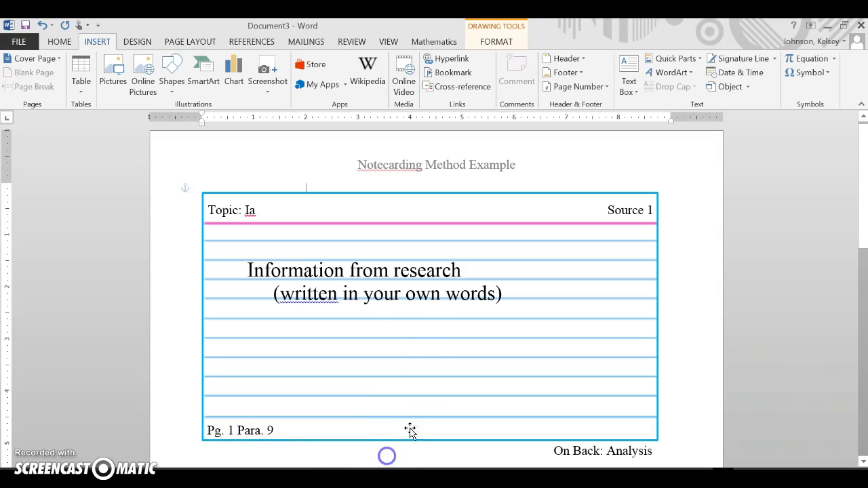
{"action": "left_click", "coordinate": [394, 271]}
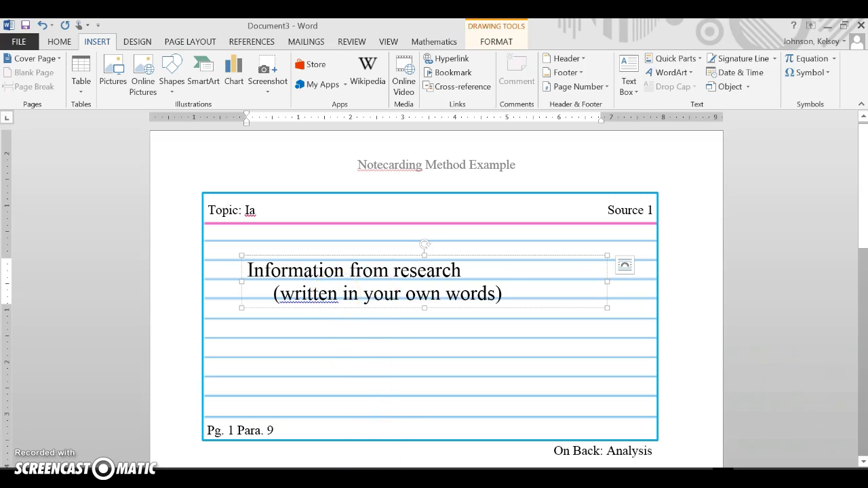
{"action": "mouse_move", "coordinate": [373, 485]}
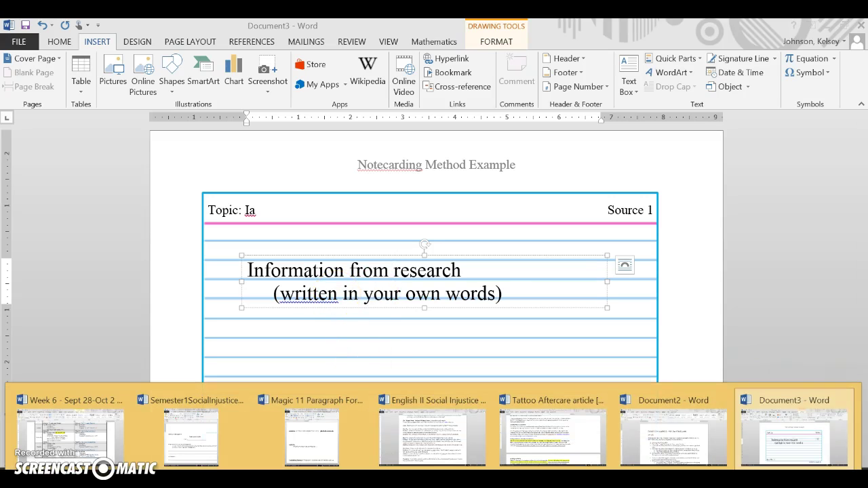
{"action": "left_click", "coordinate": [548, 453]}
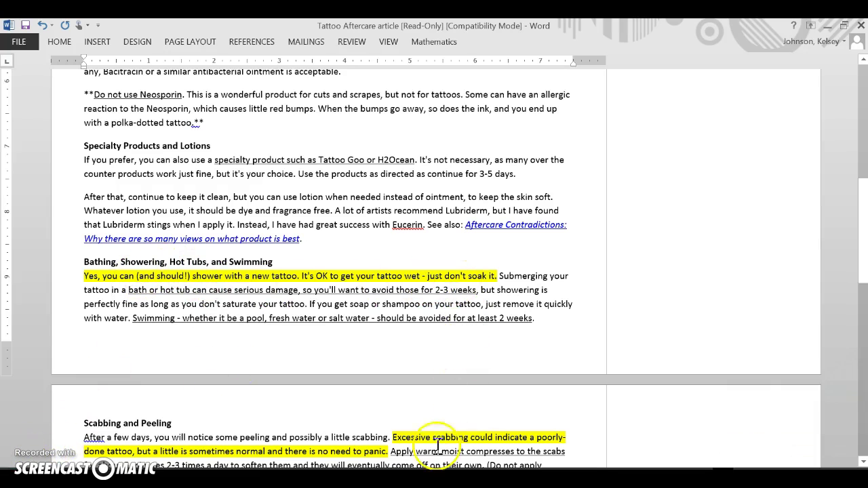
{"action": "mouse_move", "coordinate": [524, 463]}
{"action": "left_click", "coordinate": [733, 451]}
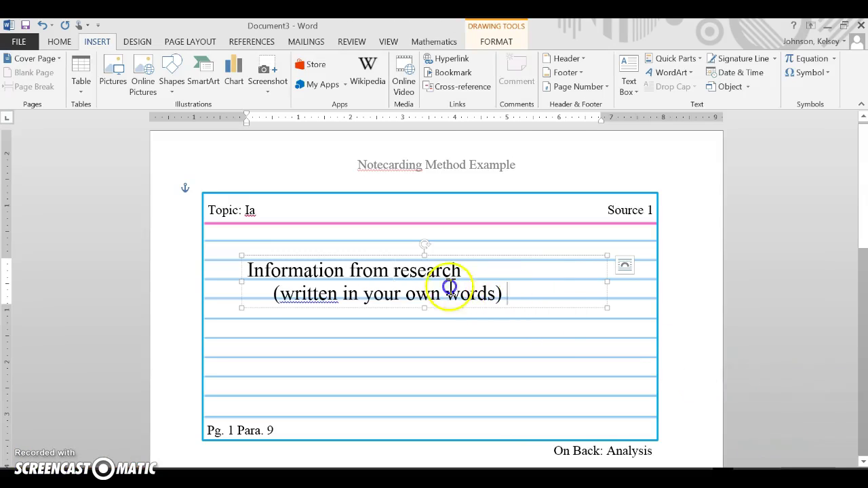
Step: Replace the placeholder with 'Tattoos need to be protected from submersion', fixing the misspelling
{"action": "left_click_drag", "start_coordinate": [450, 289], "coordinate": [271, 270]}
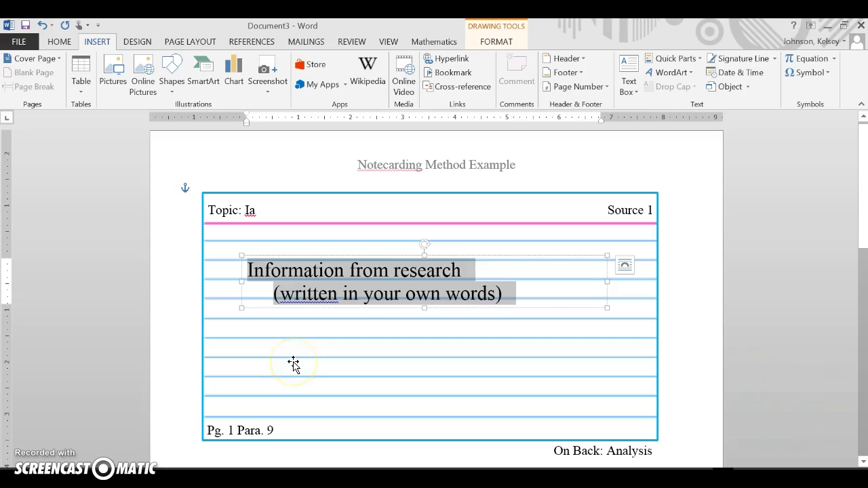
{"action": "key", "text": "BackSpace"}
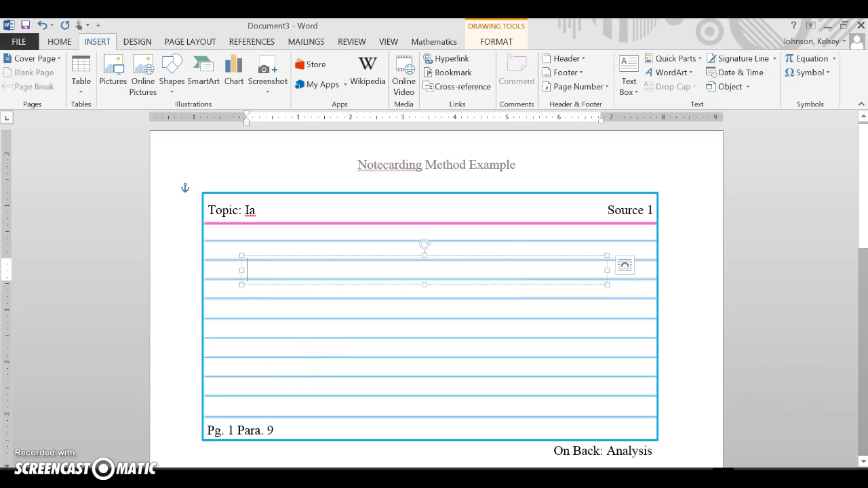
{"action": "type", "text": "Sw"}
{"action": "key", "text": "BackSpace"}
{"action": "key", "text": "BackSpace"}
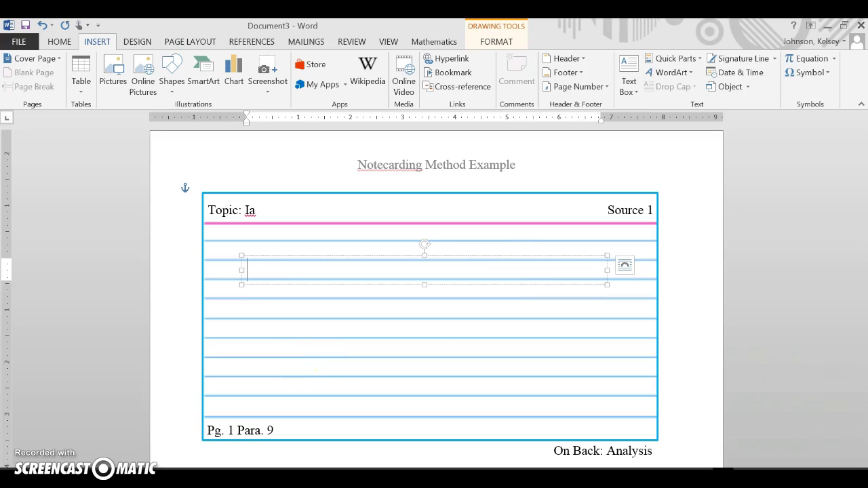
{"action": "type", "text": "Tattoos "}
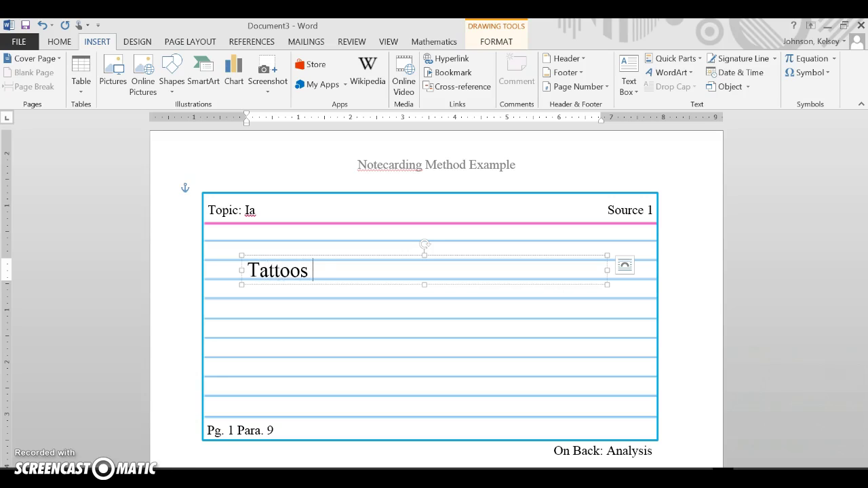
{"action": "type", "text": "need to be protec"}
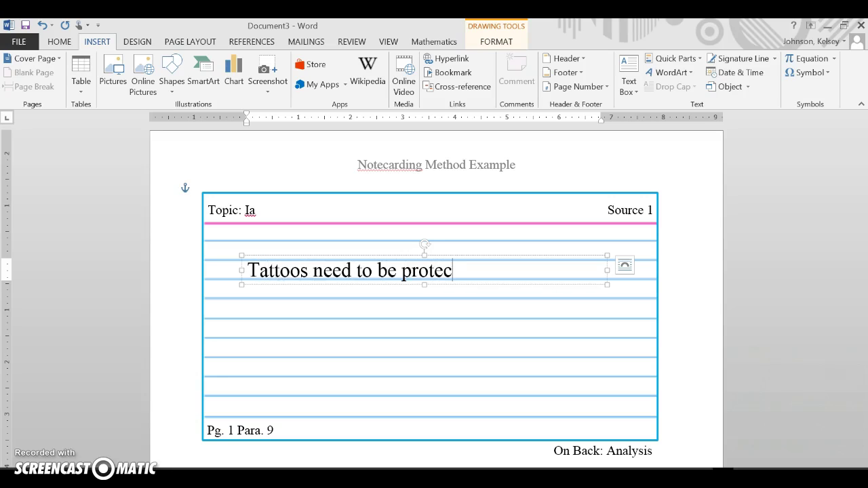
{"action": "type", "text": "ted from s"}
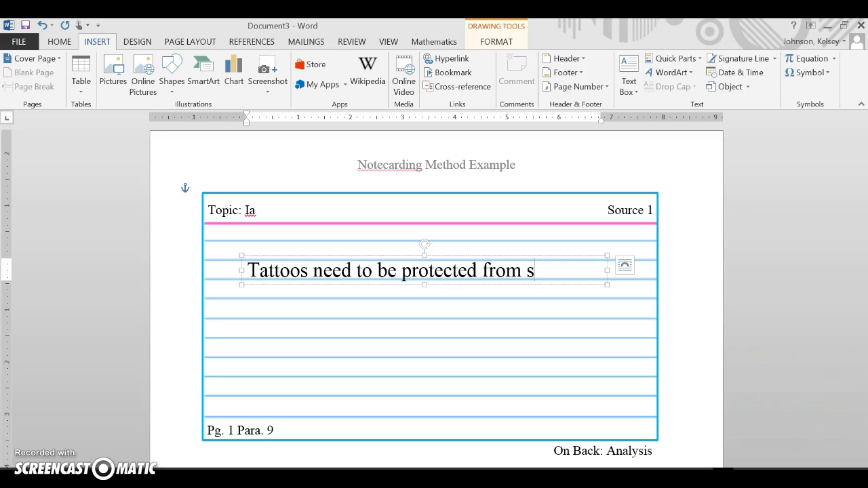
{"action": "type", "text": "ubmer"}
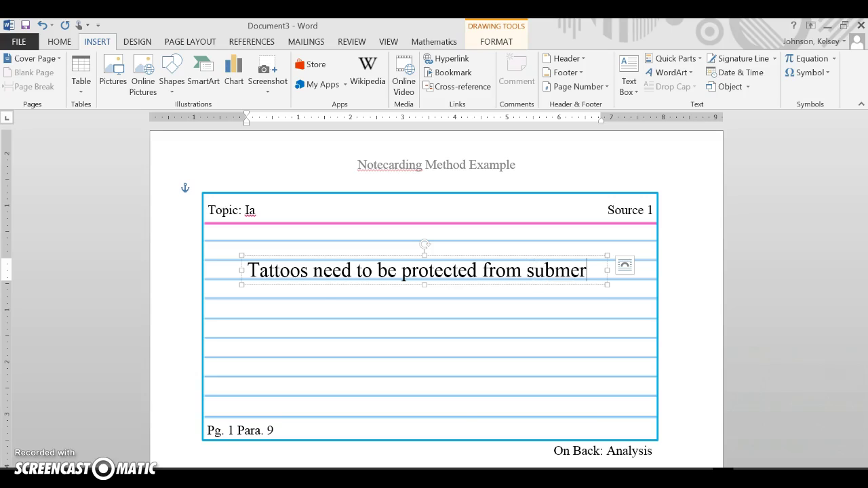
{"action": "type", "text": "gion"}
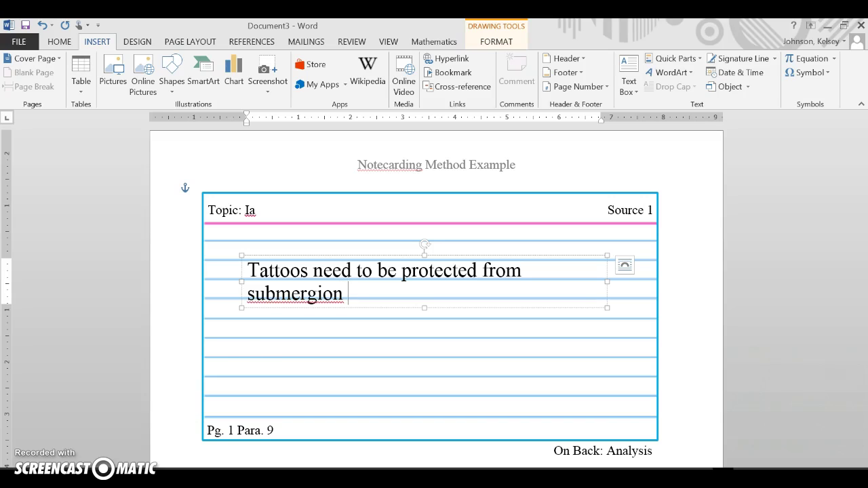
{"action": "right_click", "coordinate": [275, 298]}
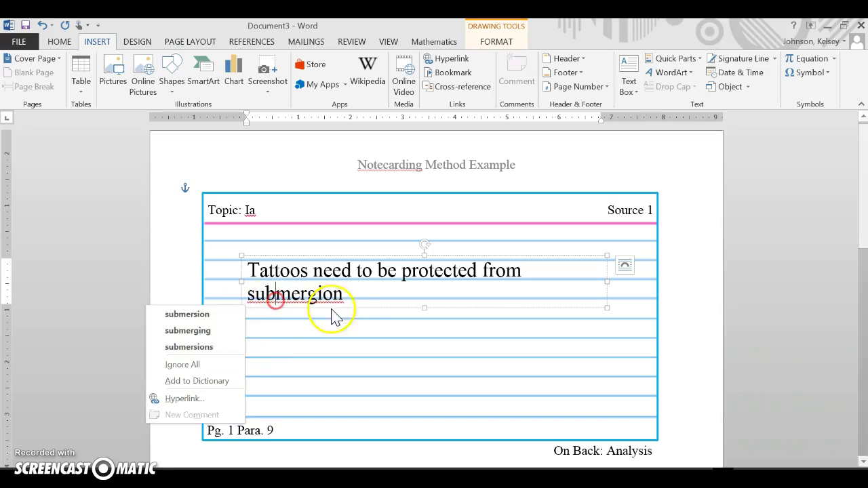
{"action": "left_click", "coordinate": [223, 316]}
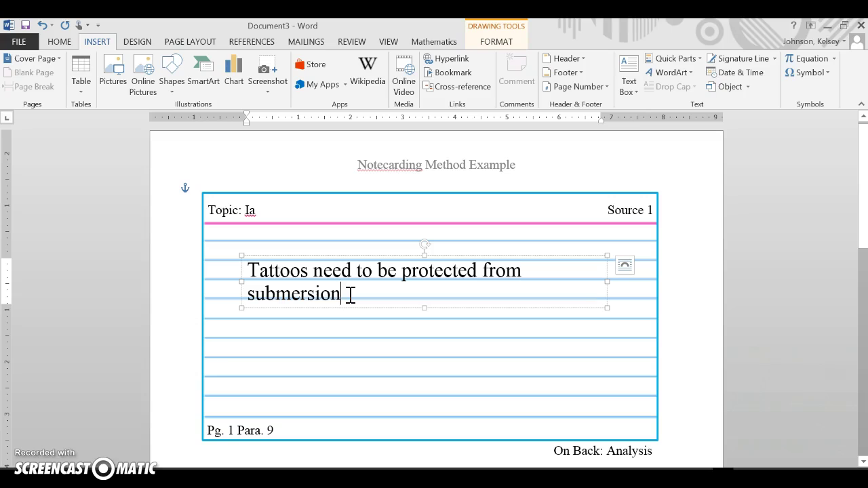
Step: Continue the note: stay out of hot tubs, swimming pools, or bath tubs for at least two weeks
{"action": "type", "text": "in water"}
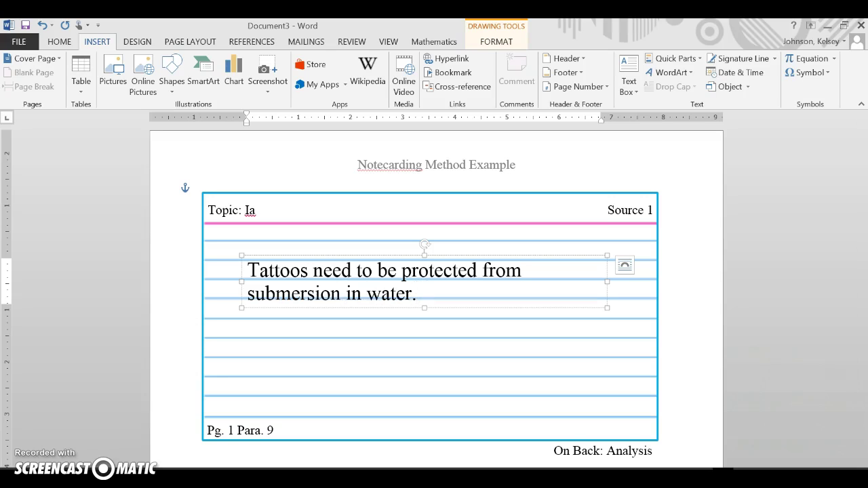
{"action": "type", "text": ".  Tattoo arti"}
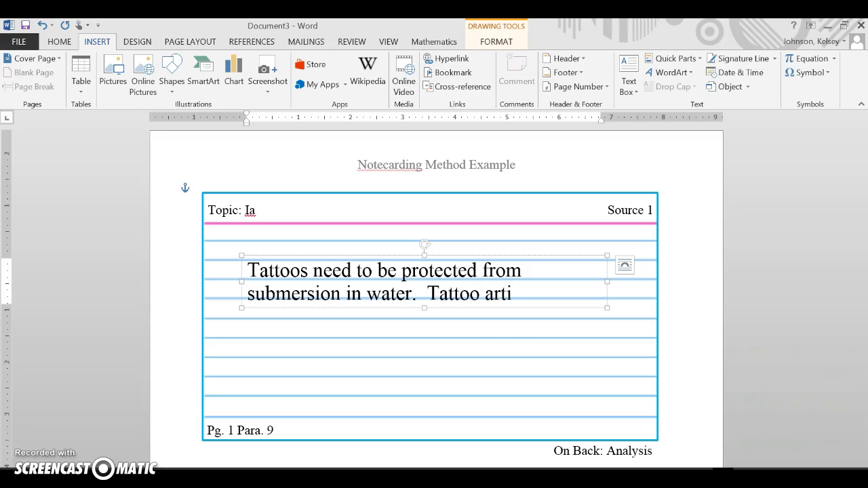
{"action": "key", "text": "BackSpace"}
{"action": "key", "text": "BackSpace"}
{"action": "key", "text": "BackSpace"}
{"action": "key", "text": "BackSpace"}
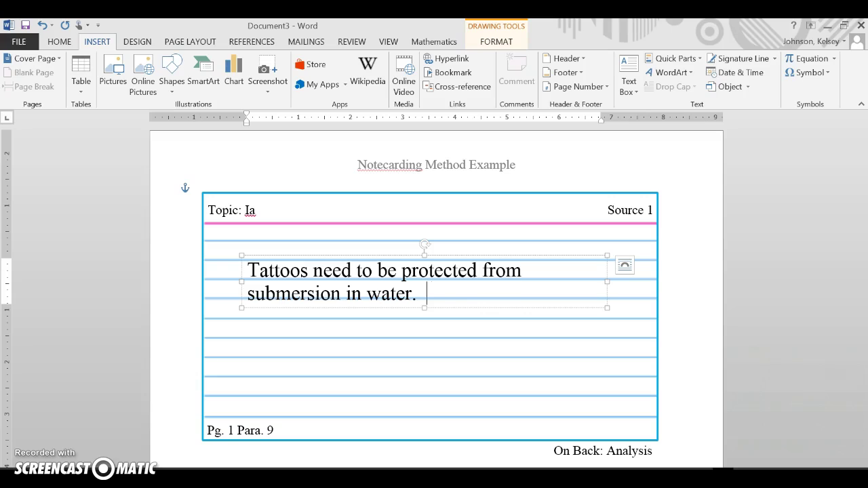
{"action": "type", "text": "recom"}
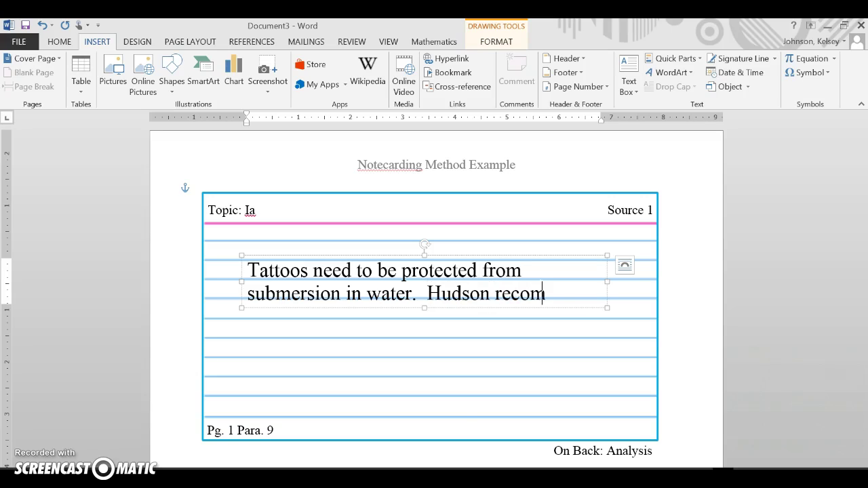
{"action": "type", "text": "meds staying o"}
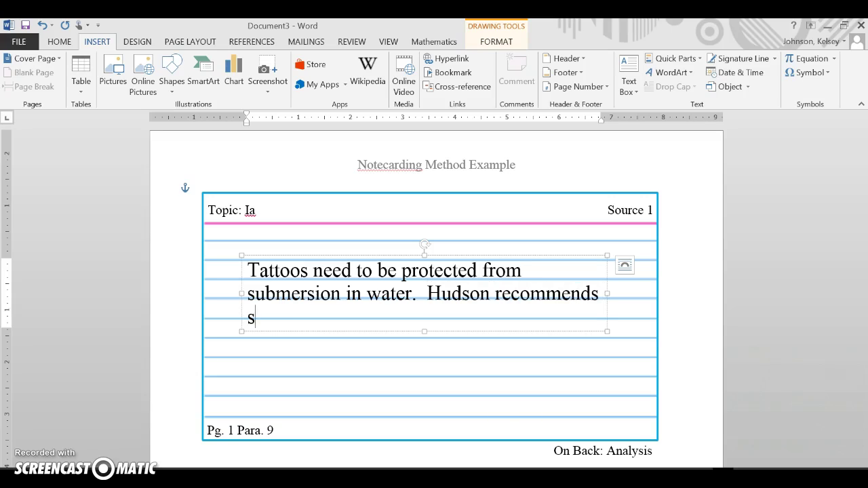
{"action": "type", "text": "ut of "}
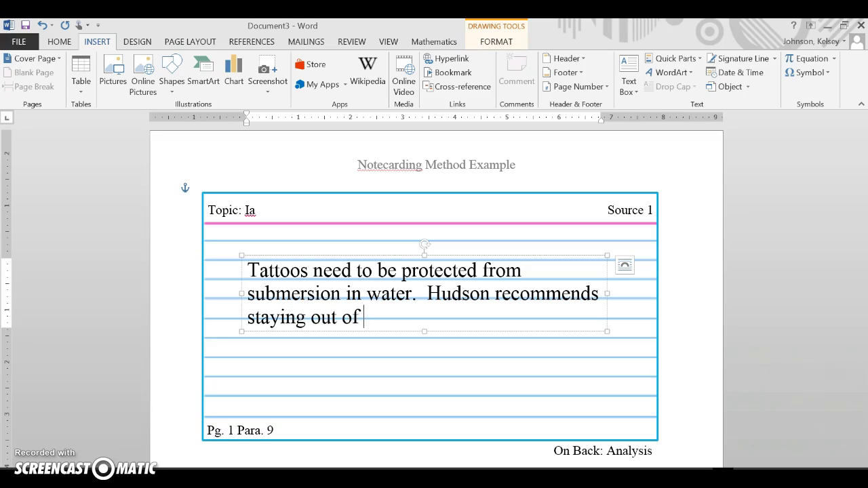
{"action": "type", "text": "hot tubs, swimming poo"}
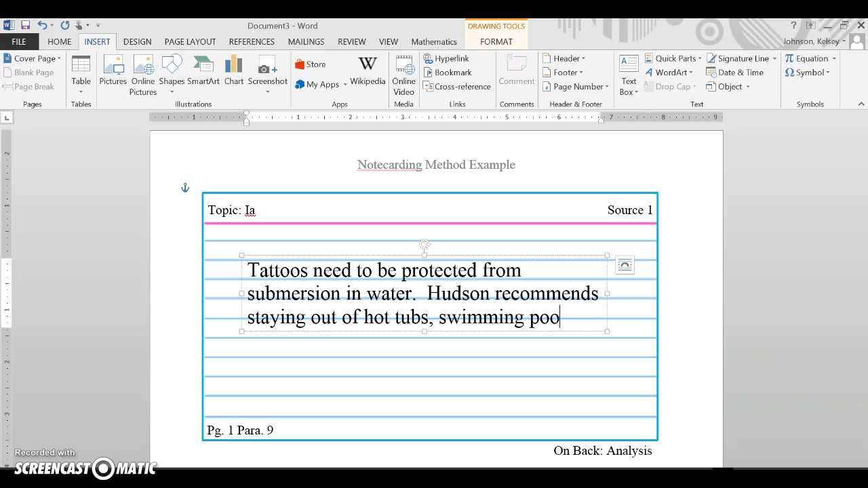
{"action": "type", "text": "ls, or bath"}
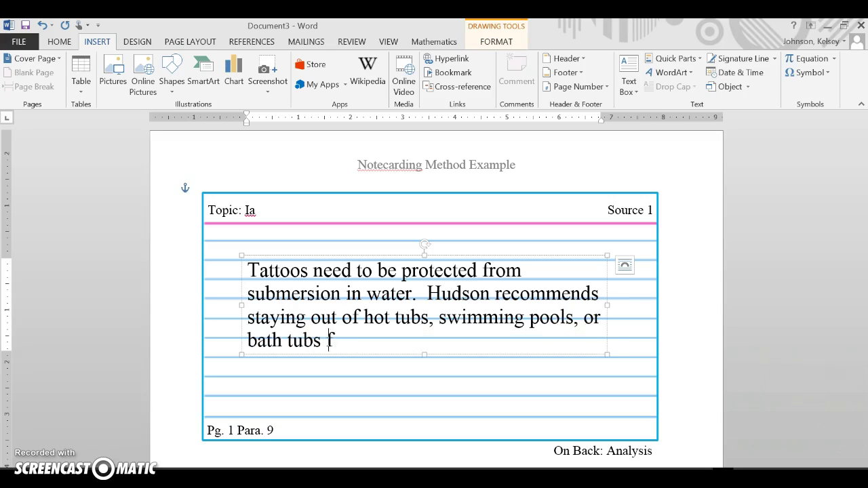
{"action": "type", "text": " tubs for at leas"}
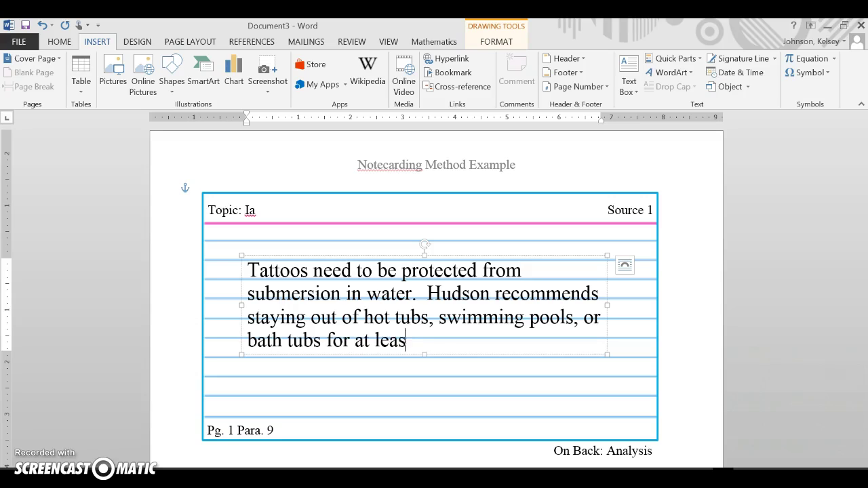
{"action": "type", "text": "t two weeks."}
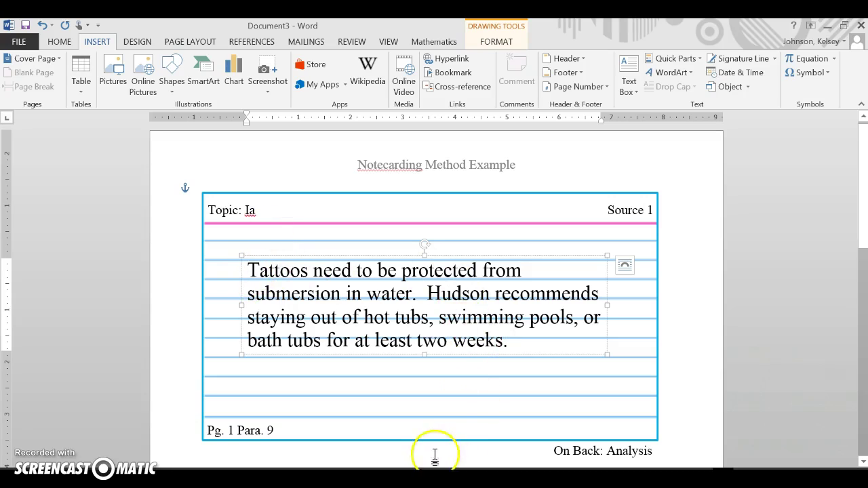
Step: Tile the notecard beside the Tattoo Aftercare article to compare, then maximize the notecard window
{"action": "double_click", "coordinate": [440, 28]}
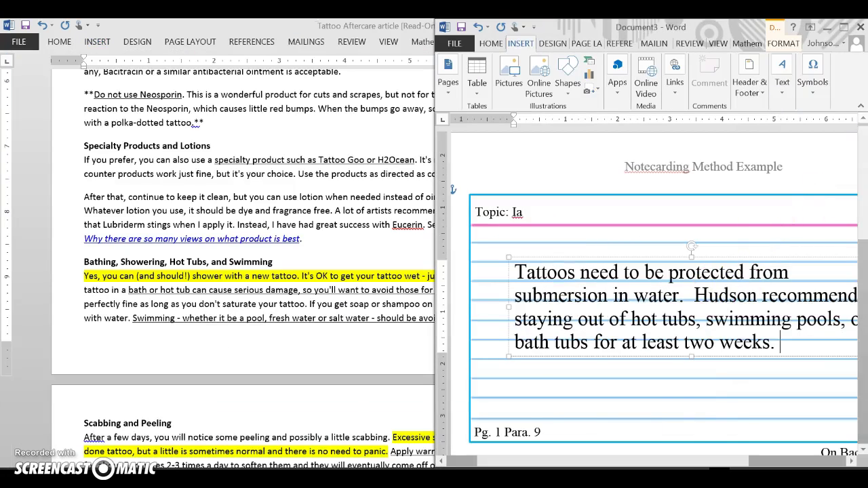
{"action": "left_click_drag", "start_coordinate": [580, 465], "coordinate": [610, 466]}
{"action": "left_click", "coordinate": [178, 66]}
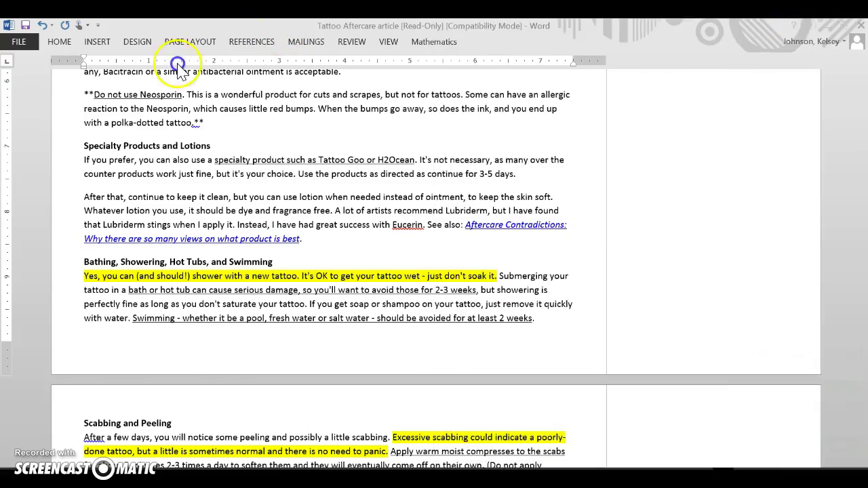
{"action": "key", "text": "super+Left"}
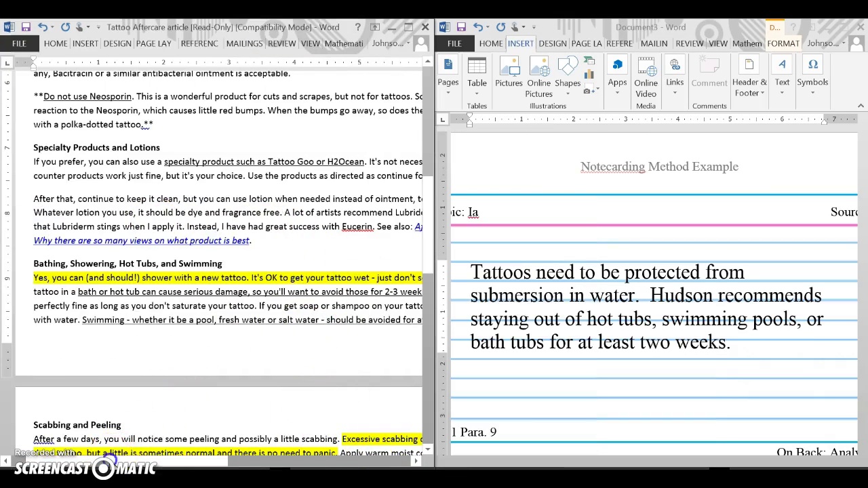
{"action": "left_click_drag", "start_coordinate": [111, 460], "coordinate": [120, 460]}
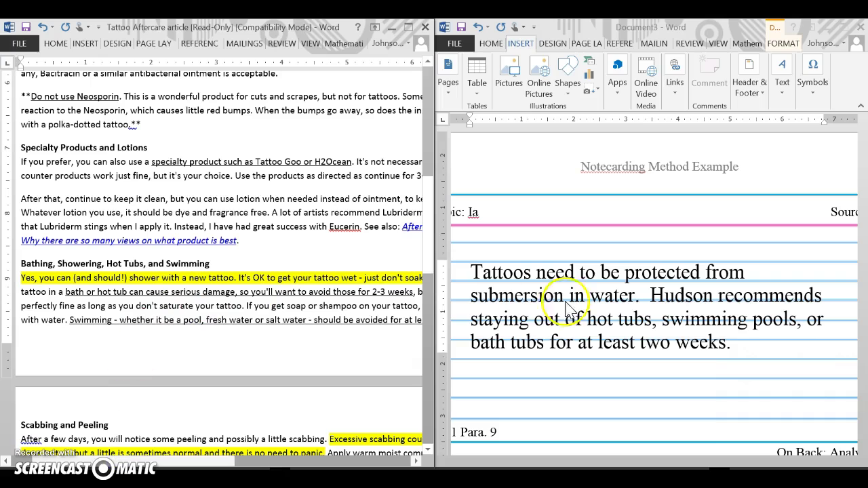
{"action": "scroll", "coordinate": [573, 354], "scroll_direction": "down", "scroll_amount": 3}
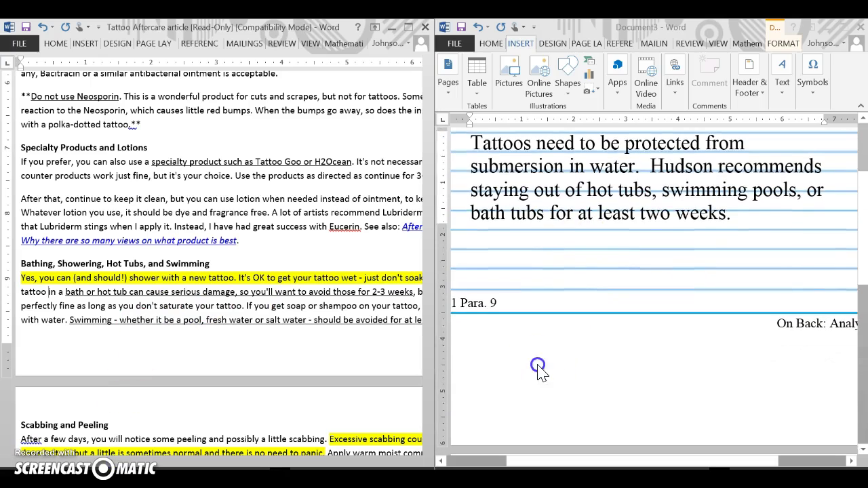
{"action": "left_click", "coordinate": [537, 368]}
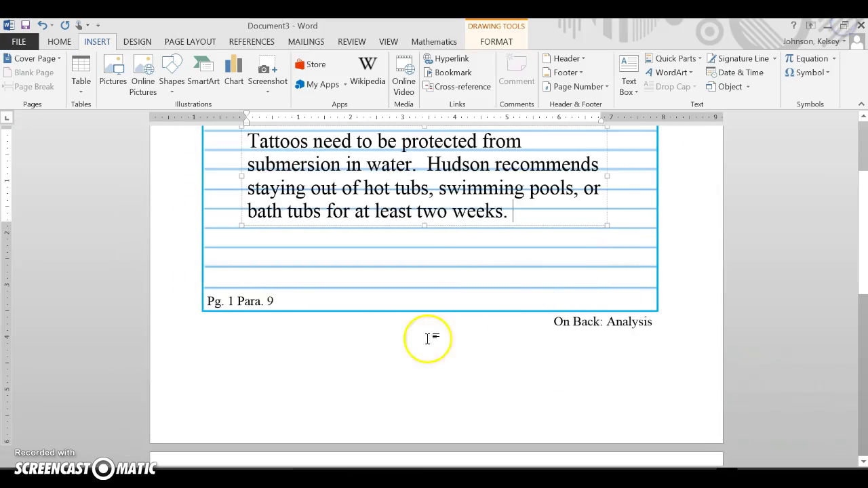
Step: Paste a copy of the lined card picture, then undo it
{"action": "scroll", "coordinate": [339, 345], "scroll_direction": "down", "scroll_amount": 1}
{"action": "scroll", "coordinate": [333, 354], "scroll_direction": "up", "scroll_amount": 2}
{"action": "scroll", "coordinate": [268, 379], "scroll_direction": "up", "scroll_amount": 2}
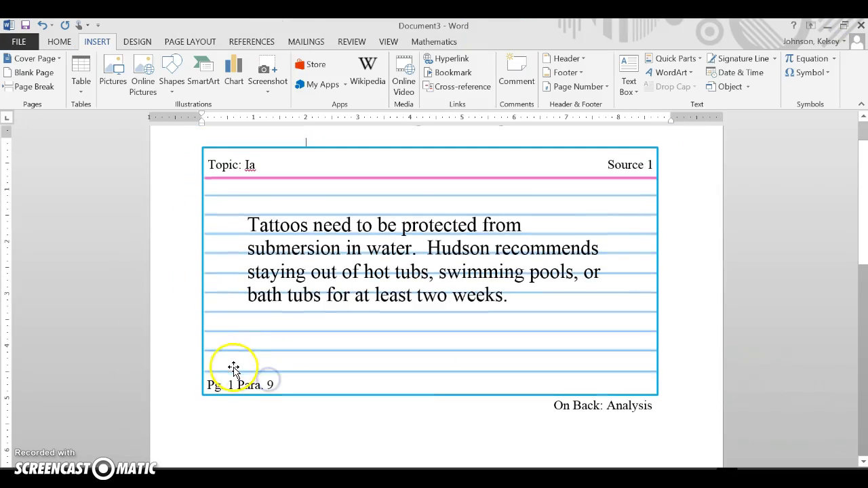
{"action": "left_click", "coordinate": [372, 310]}
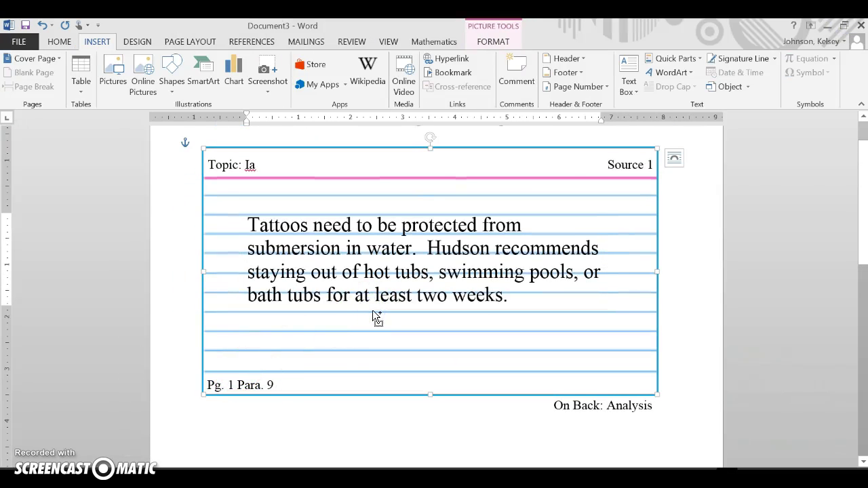
{"action": "key", "text": "ctrl+v"}
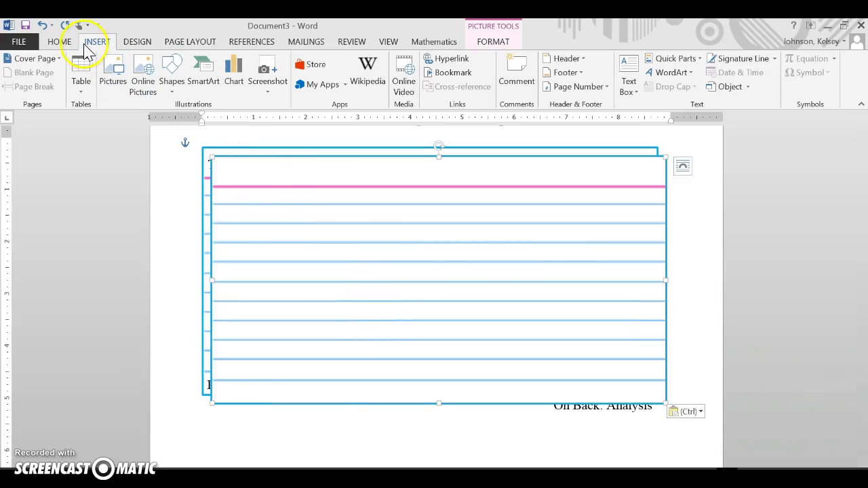
{"action": "left_click", "coordinate": [42, 25]}
Step: Paste a copy of the note text box, move it below the card, and delete its text
{"action": "left_click", "coordinate": [332, 288]}
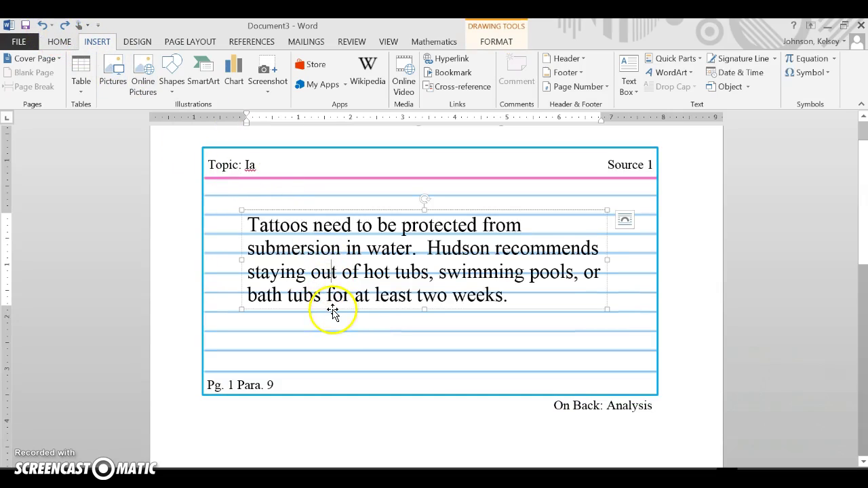
{"action": "left_click", "coordinate": [338, 308]}
{"action": "key", "text": "ctrl+v"}
{"action": "left_click_drag", "start_coordinate": [370, 323], "coordinate": [358, 450]}
{"action": "scroll", "coordinate": [353, 369], "scroll_direction": "down", "scroll_amount": 3}
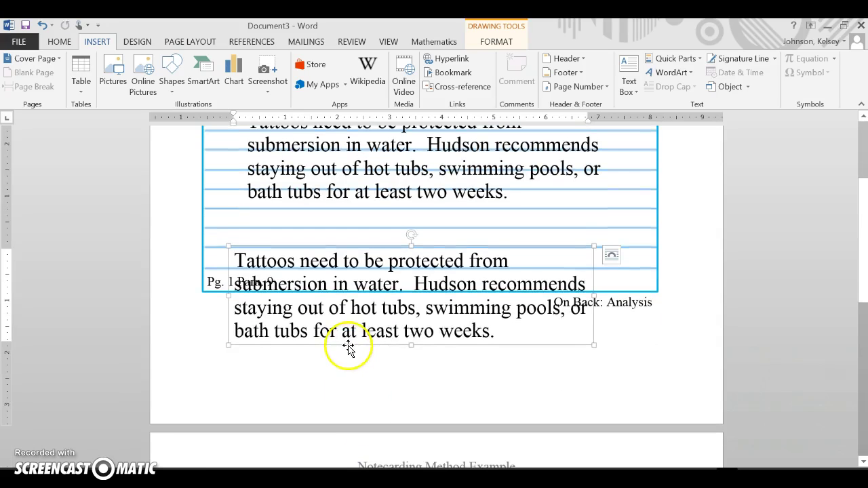
{"action": "left_click_drag", "start_coordinate": [345, 347], "coordinate": [330, 405]}
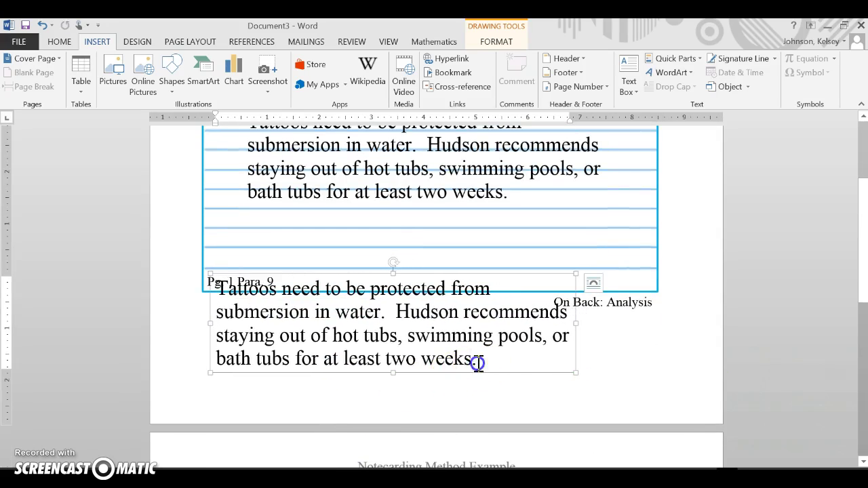
{"action": "left_click_drag", "start_coordinate": [476, 361], "coordinate": [264, 339]}
{"action": "key", "text": "Delete"}
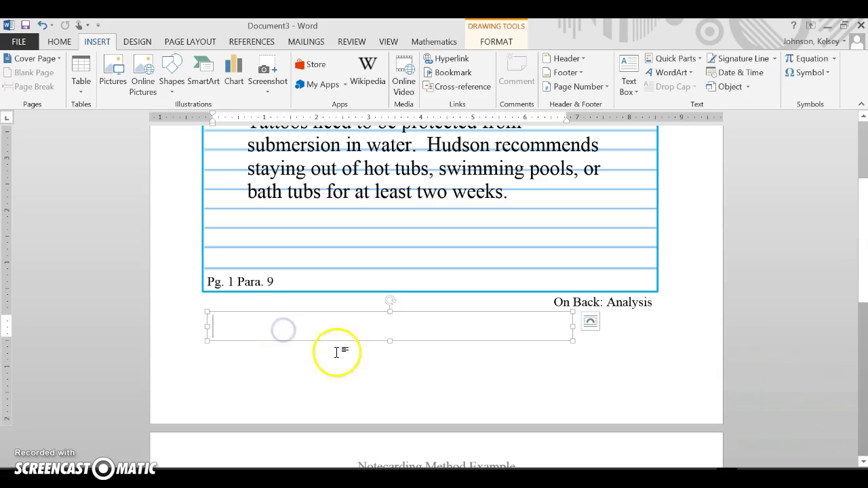
{"action": "scroll", "coordinate": [349, 356], "scroll_direction": "up", "scroll_amount": 1}
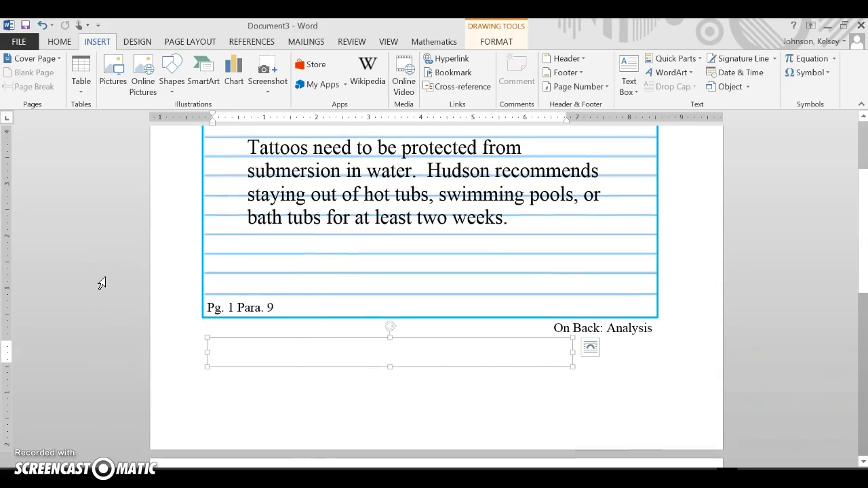
Step: Type 'The longevity of a tattoo depends on early care. A new tattoo must be protected from water in order to last years and years.'
{"action": "type", "text": "The life"}
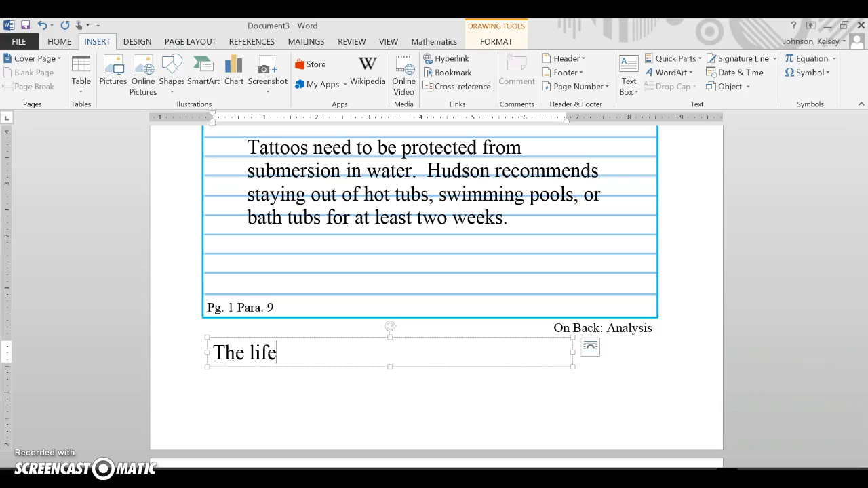
{"action": "type", "text": "time"}
{"action": "key", "text": "BackSpace"}
{"action": "key", "text": "BackSpace"}
{"action": "key", "text": "BackSpace"}
{"action": "key", "text": "BackSpace"}
{"action": "type", "text": "lo"}
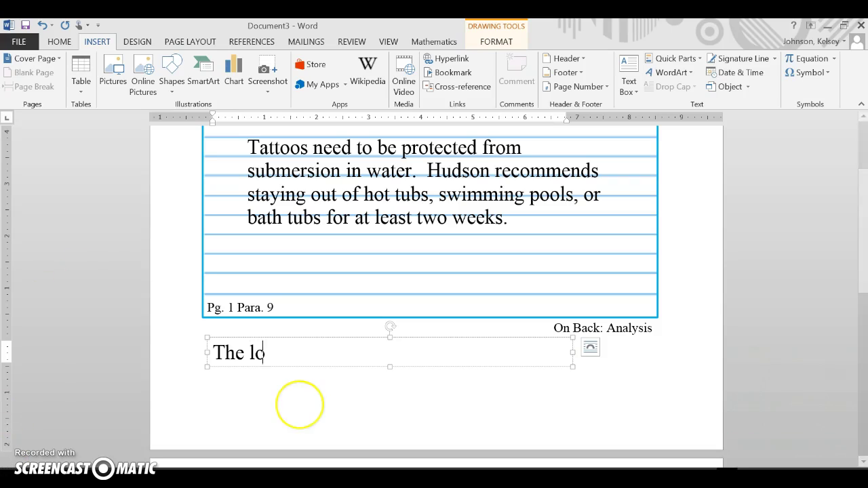
{"action": "type", "text": "ngevity of"}
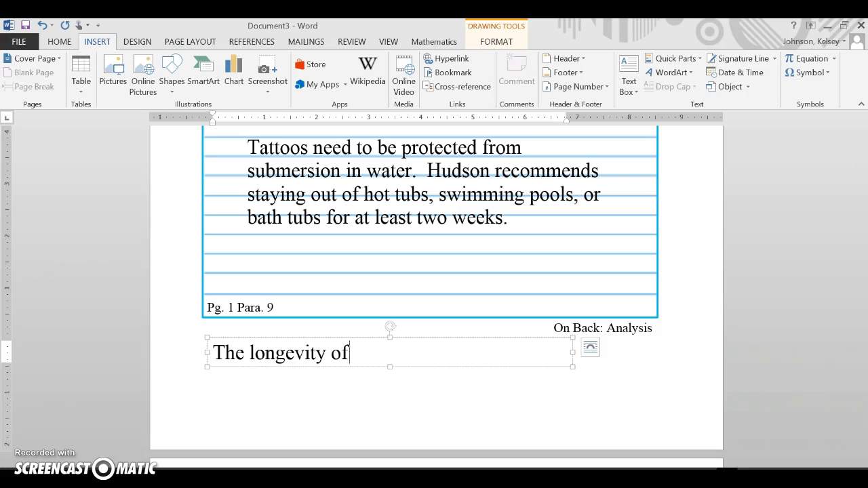
{"action": "type", "text": " a tattoo "}
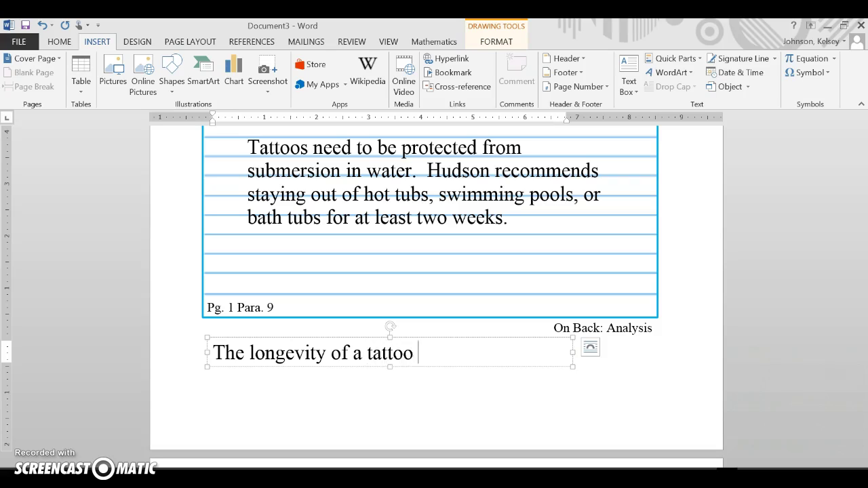
{"action": "type", "text": "depends o"}
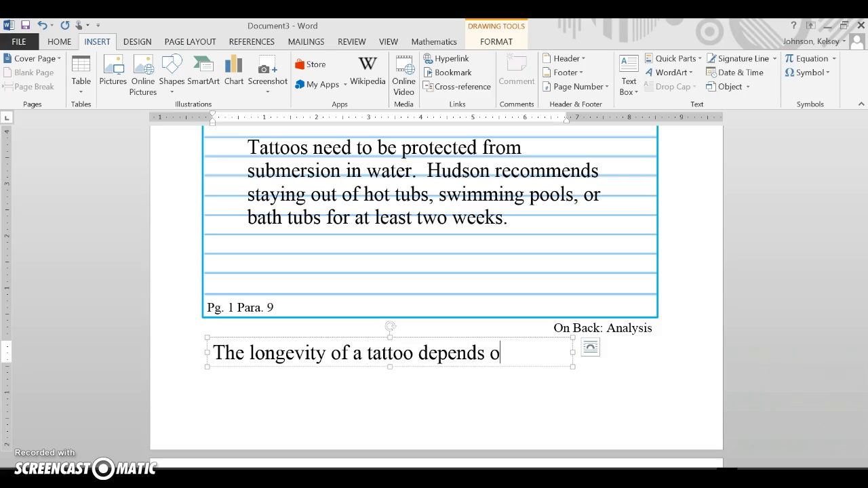
{"action": "type", "text": "n early c"}
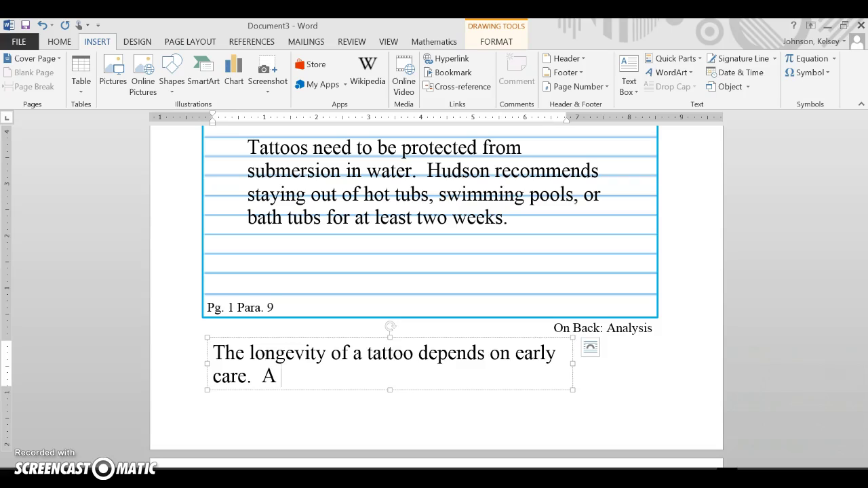
{"action": "type", "text": "are.  A new tattoo"}
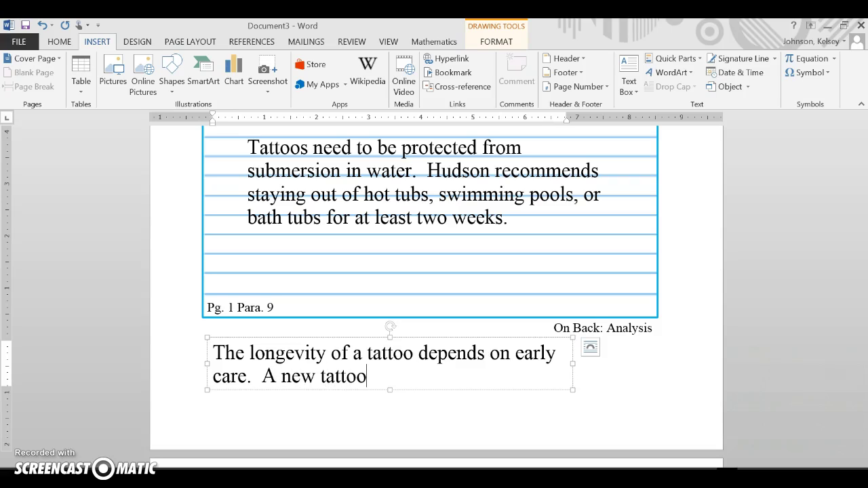
{"action": "type", "text": " must be"}
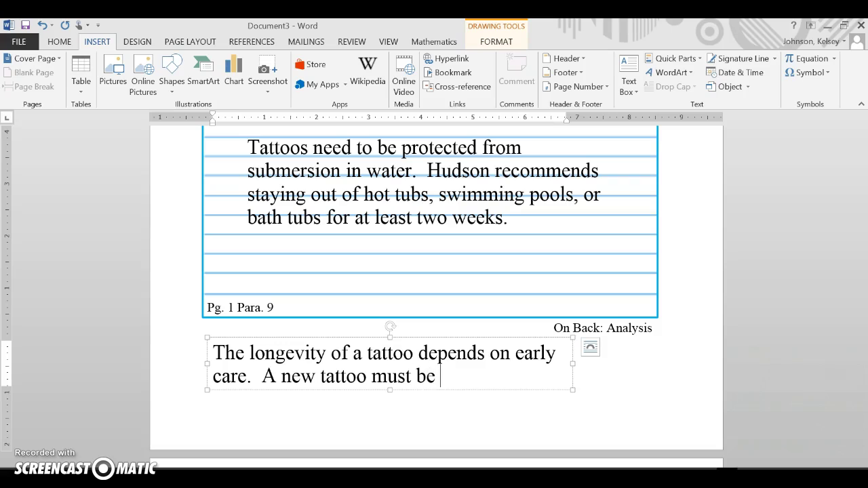
{"action": "type", "text": " protected from water in order "}
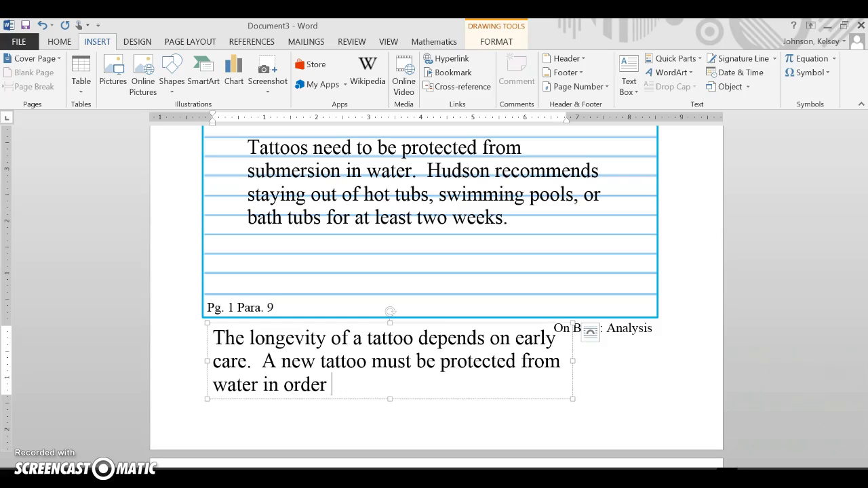
{"action": "type", "text": "to last"}
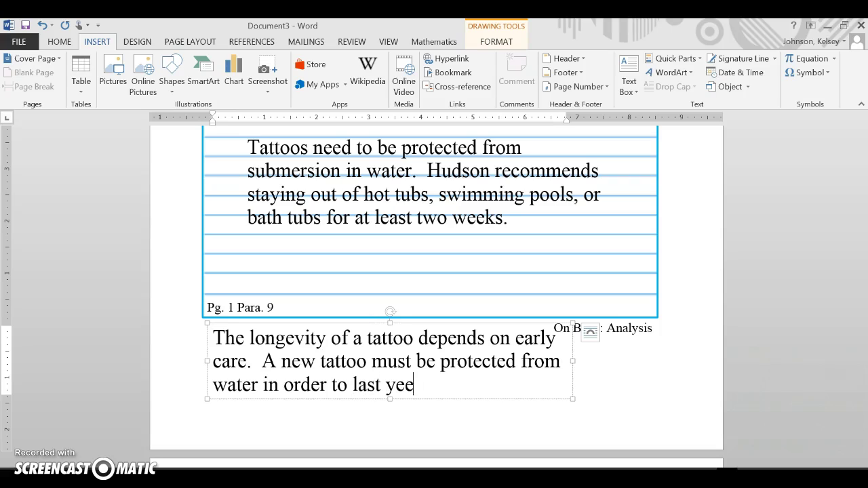
{"action": "type", "text": " years and years."}
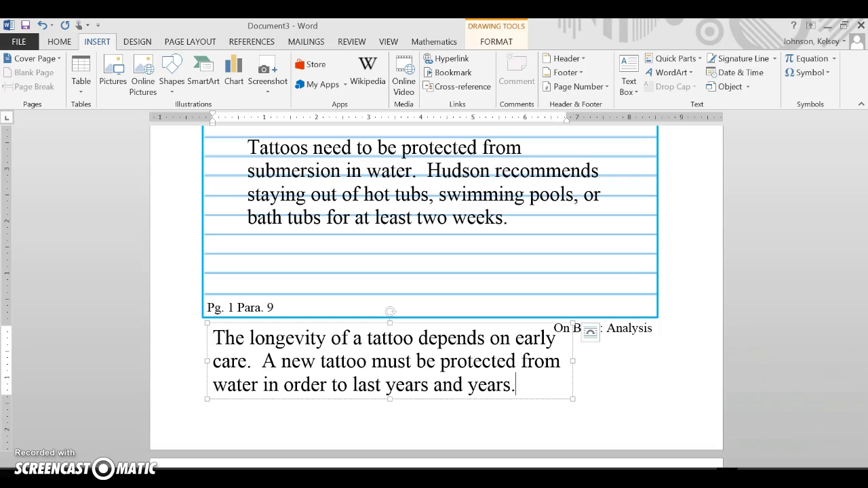
Step: Widen the analysis box to the right and shift it slightly left
{"action": "left_click", "coordinate": [573, 362]}
{"action": "left_click_drag", "start_coordinate": [573, 362], "coordinate": [652, 361]}
{"action": "left_click_drag", "start_coordinate": [552, 401], "coordinate": [548, 414]}
{"action": "left_click", "coordinate": [667, 331]}
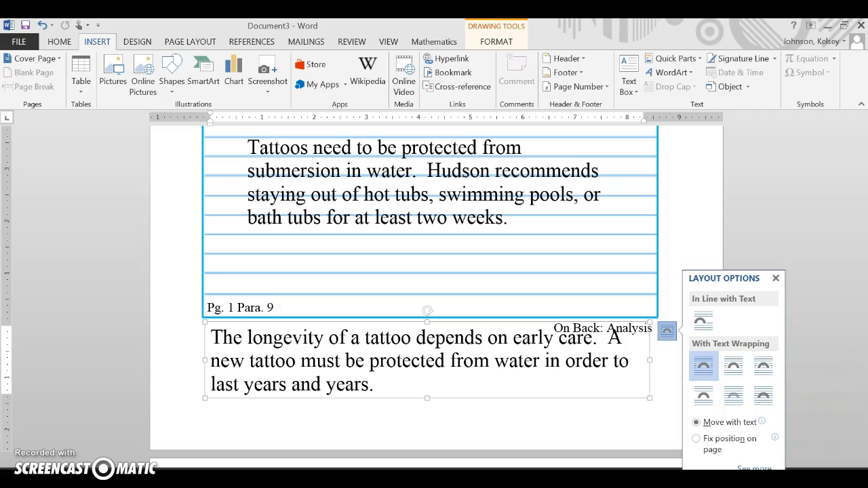
{"action": "left_click_drag", "start_coordinate": [610, 400], "coordinate": [540, 387]}
Step: Change the box's text wrapping and place it below the 'On Back: Analysis' line
{"action": "left_click", "coordinate": [615, 327]}
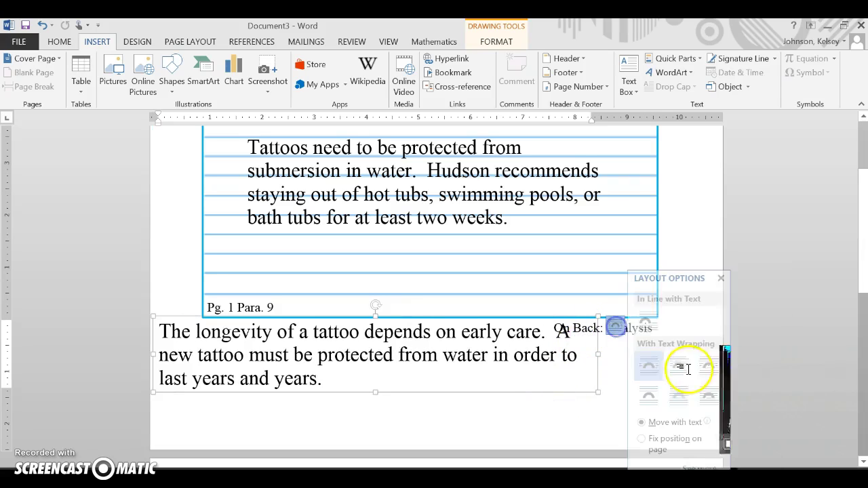
{"action": "left_click", "coordinate": [711, 399]}
{"action": "left_click_drag", "start_coordinate": [527, 394], "coordinate": [588, 414]}
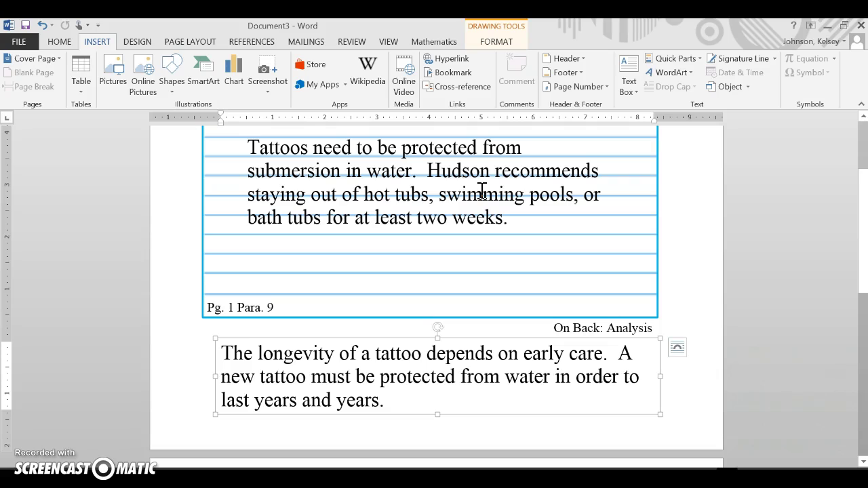
{"action": "left_click_drag", "start_coordinate": [408, 401], "coordinate": [219, 352]}
{"action": "left_click", "coordinate": [406, 401]}
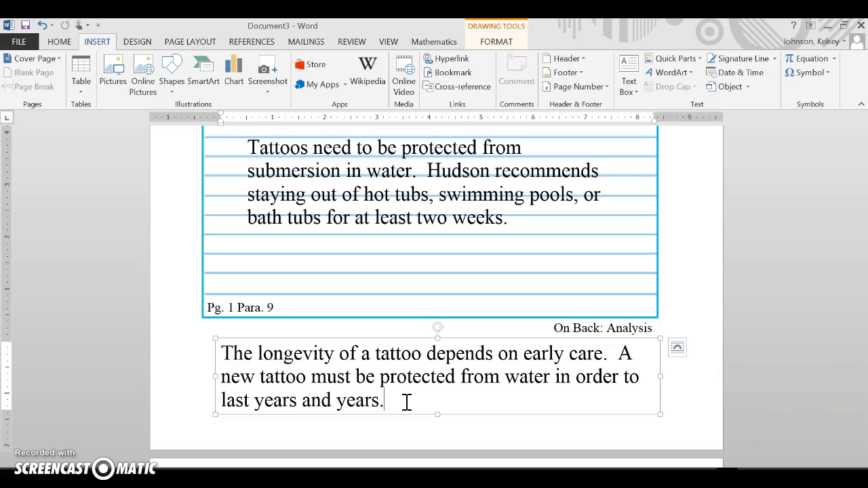
{"action": "left_click", "coordinate": [667, 285]}
{"action": "scroll", "coordinate": [668, 282], "scroll_direction": "up", "scroll_amount": 2}
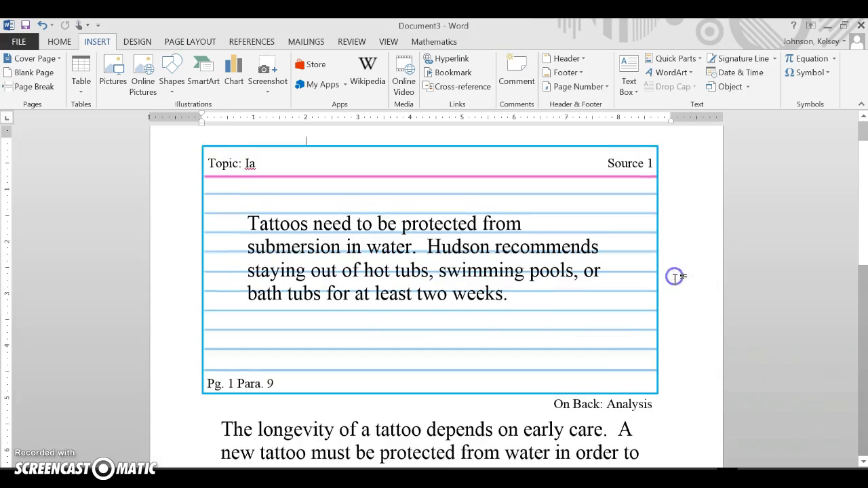
{"action": "scroll", "coordinate": [436, 353], "scroll_direction": "up", "scroll_amount": 1}
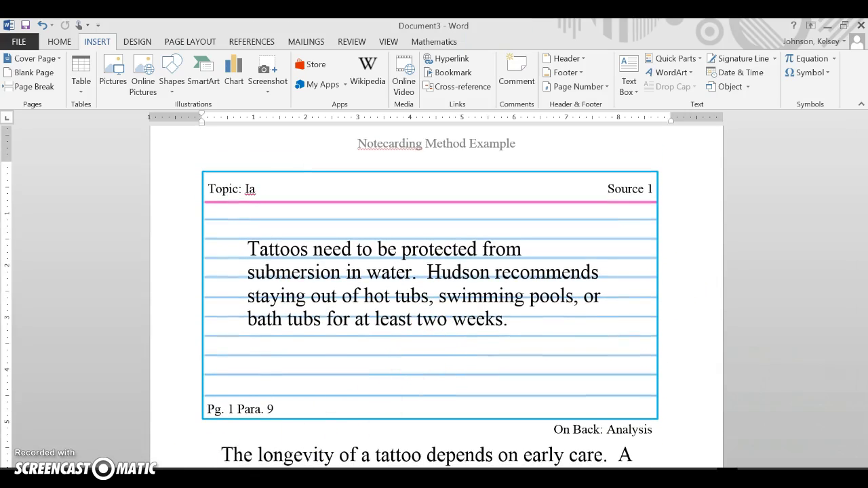
{"action": "left_click", "coordinate": [171, 425]}
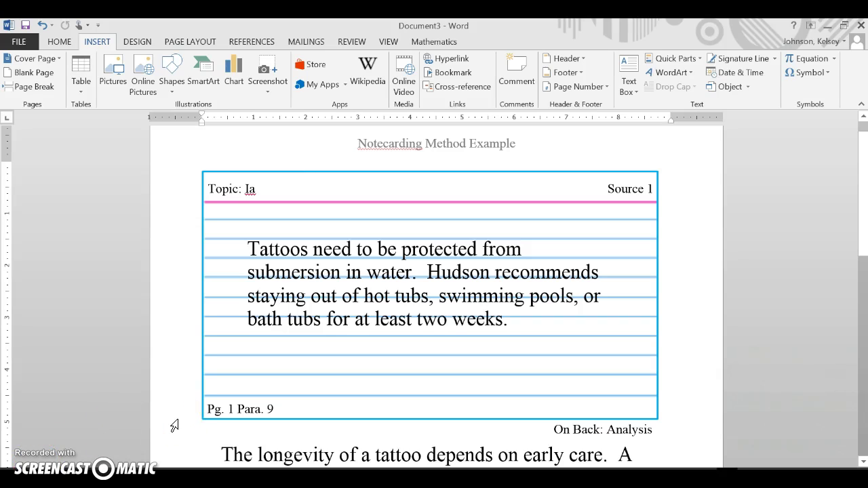